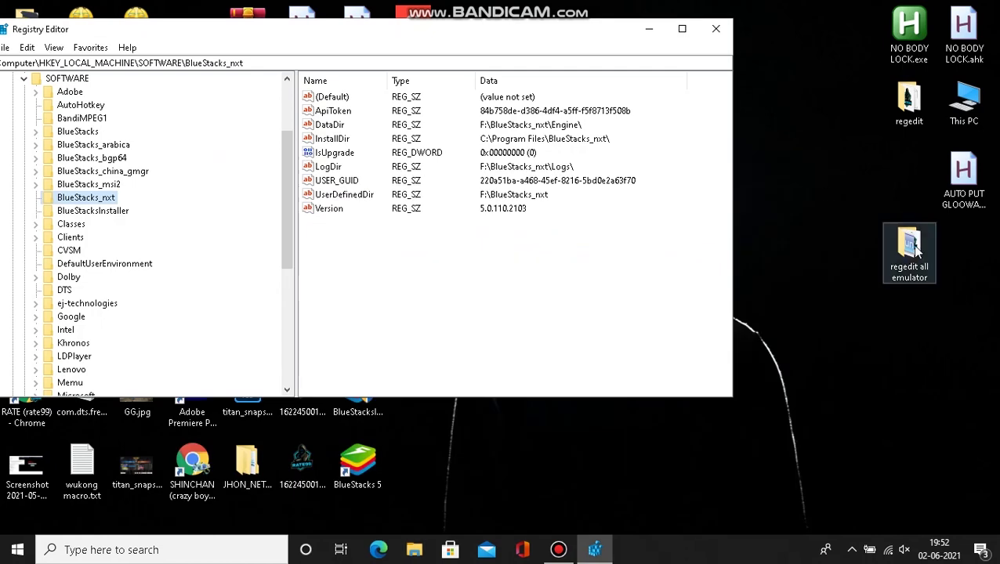
Copy the "regedit all emulator" folder from the desktop
key(Escape)
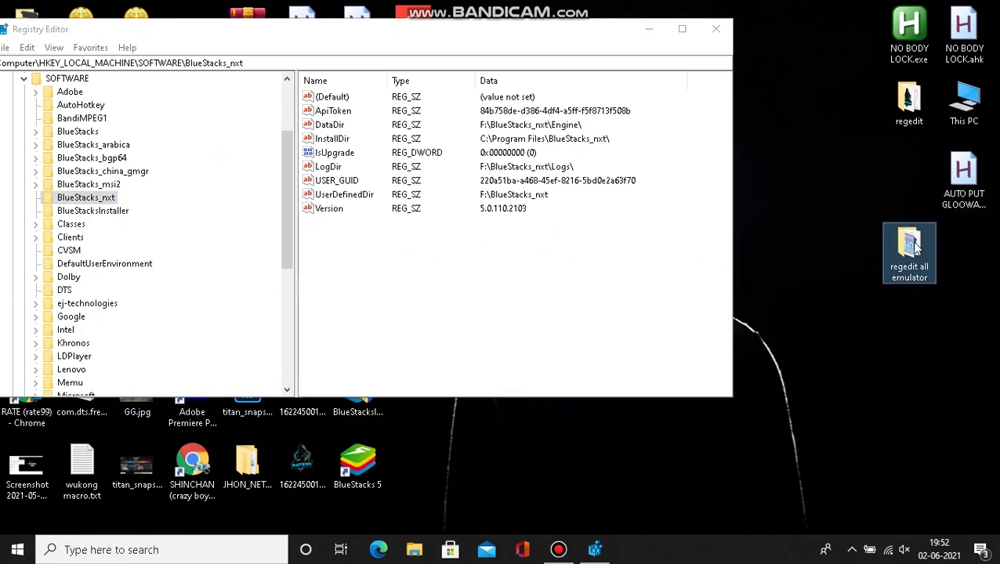
right_click(908, 250)
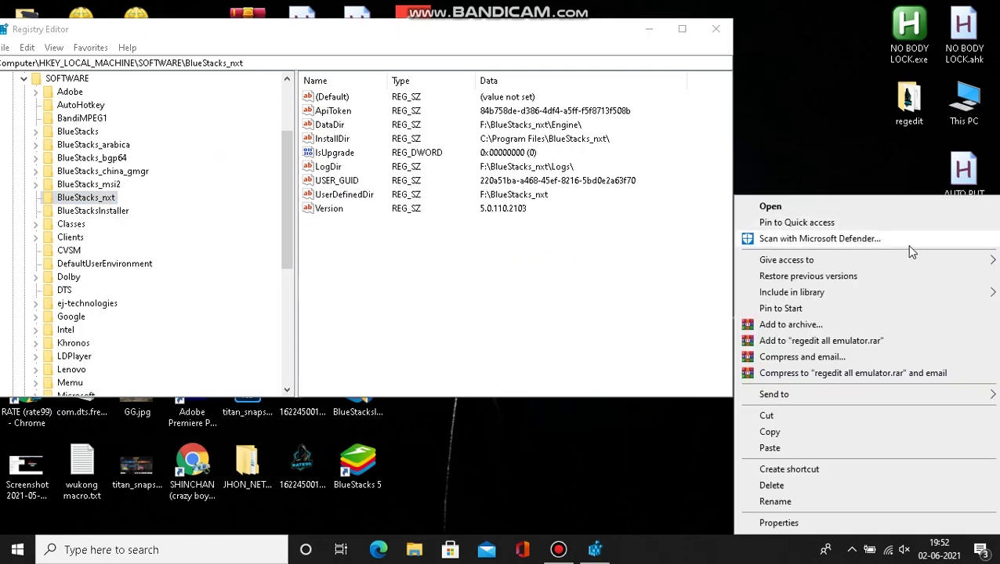
click(770, 432)
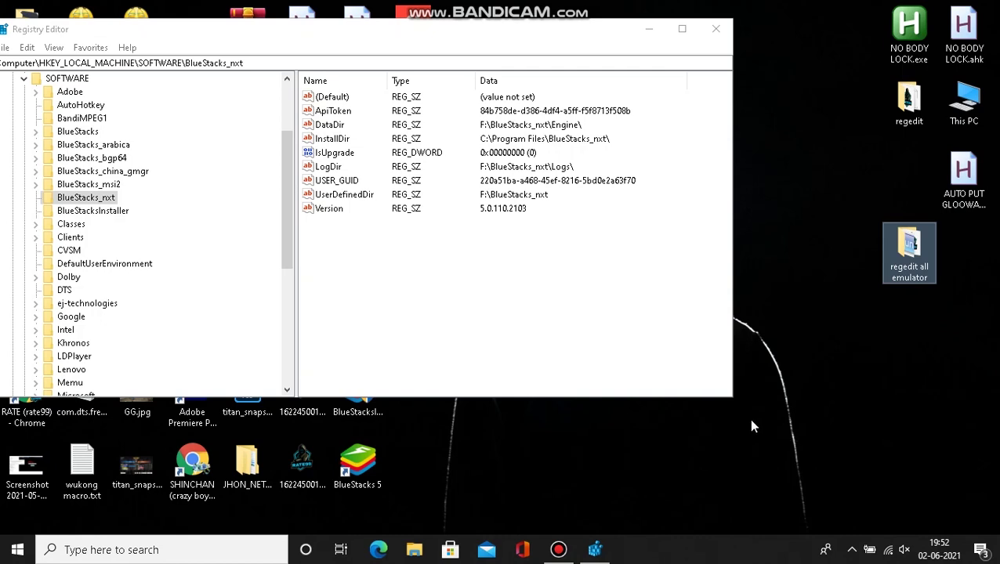
Open Local Disk (C:) from This PC in a file window
click(978, 95)
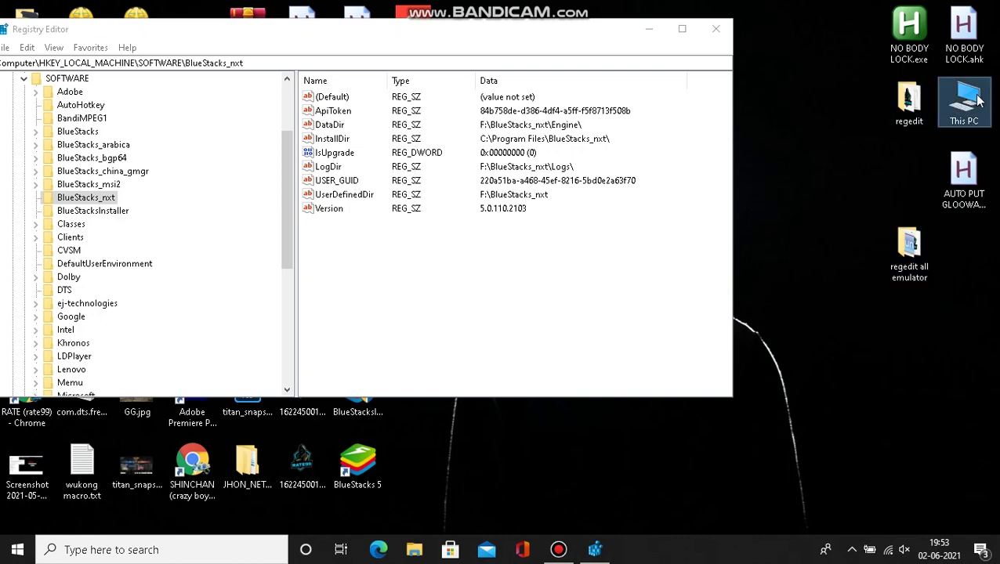
key(Return)
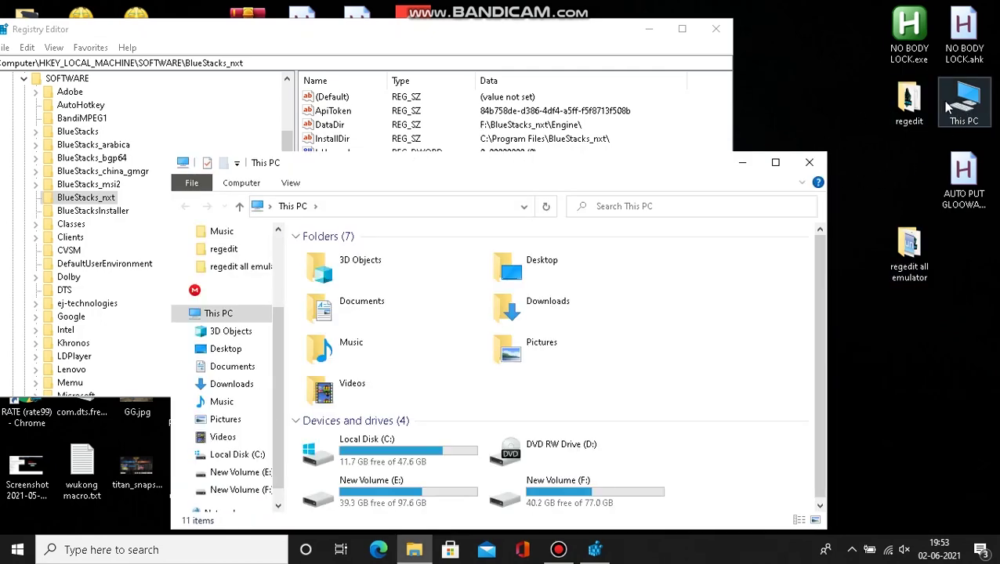
drag(649, 162, 655, 74)
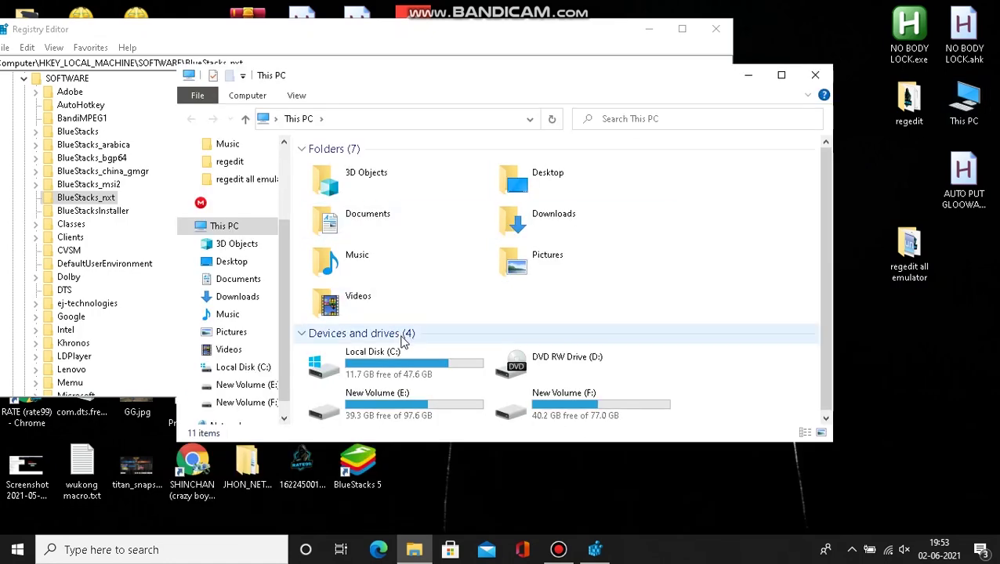
click(365, 374)
double_click(390, 362)
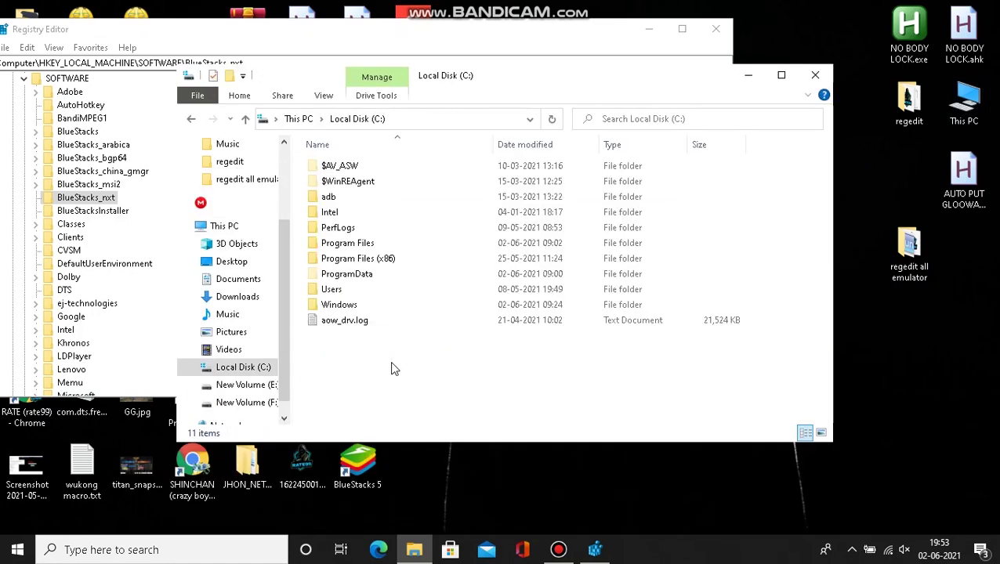
Paste the copied "regedit all emulator" folder into the root of Local Disk (C:)
right_click(345, 363)
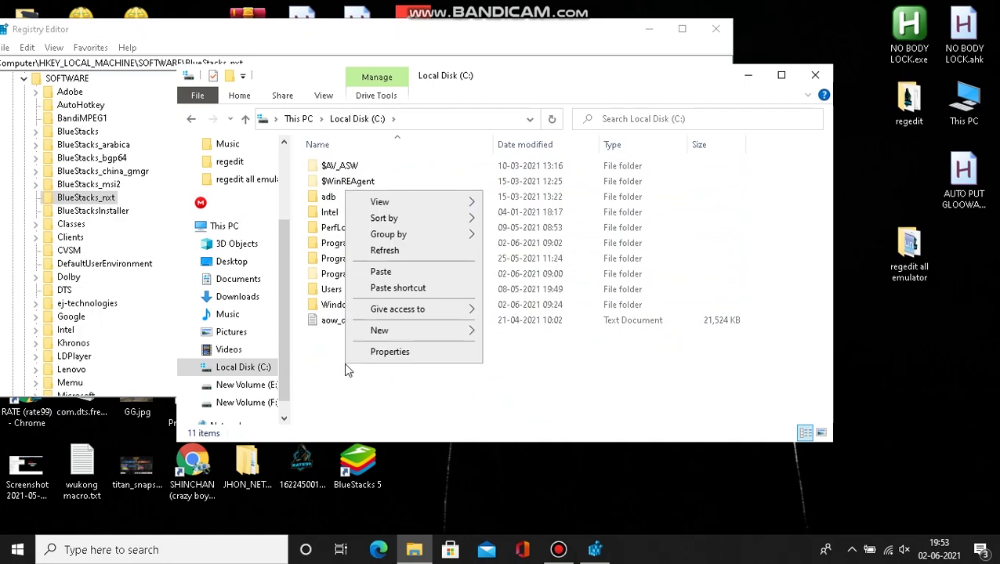
click(381, 272)
click(394, 342)
click(417, 336)
key(Return)
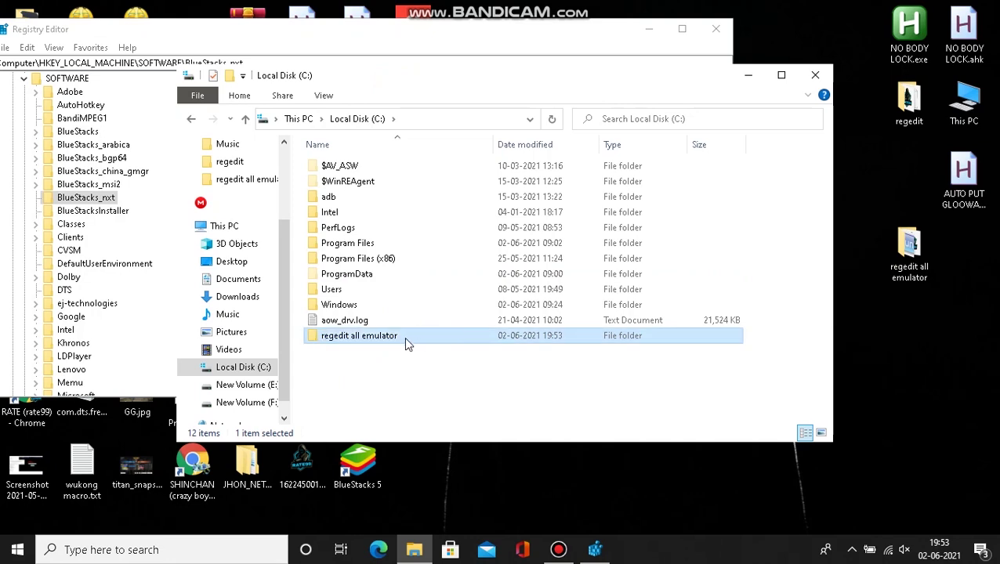
Launch RUN.exe from the "regedit all emulator" folder on drive C: and close the folder window
double_click(376, 338)
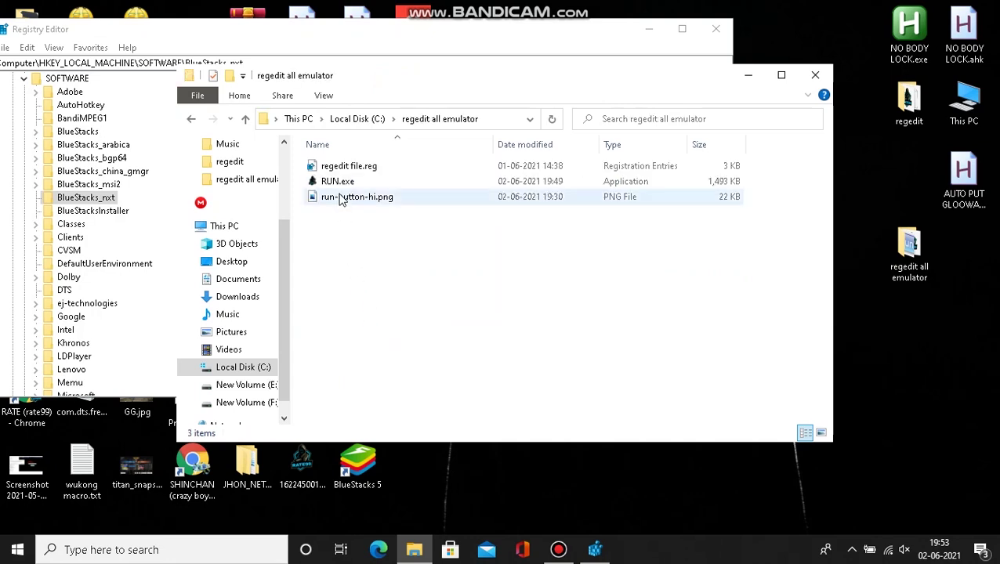
click(340, 183)
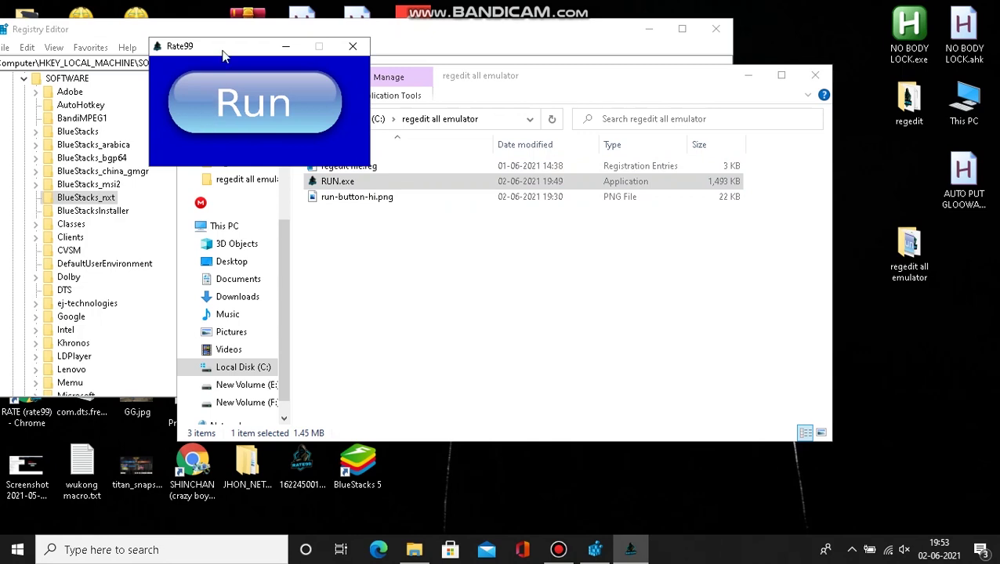
drag(223, 55, 584, 257)
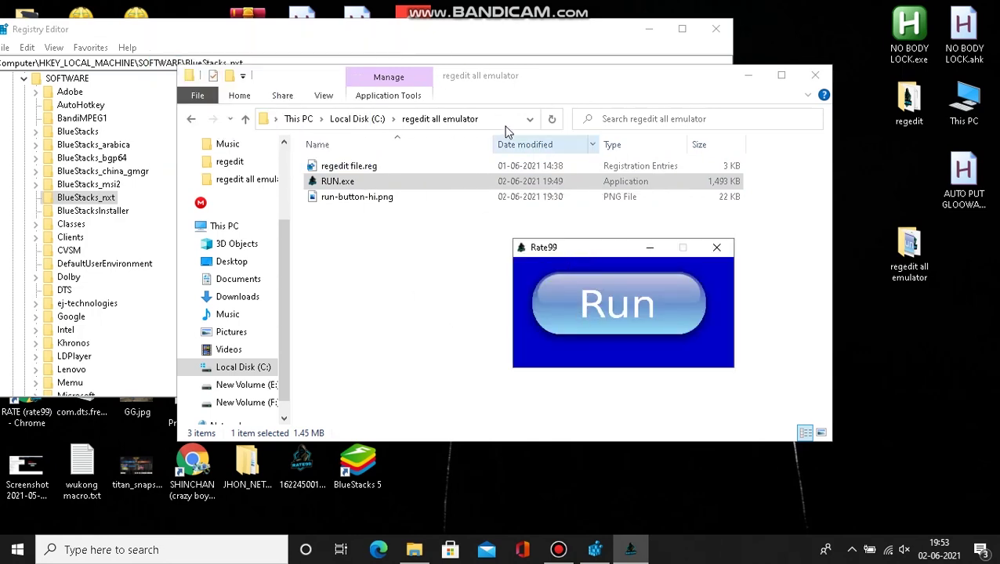
click(816, 76)
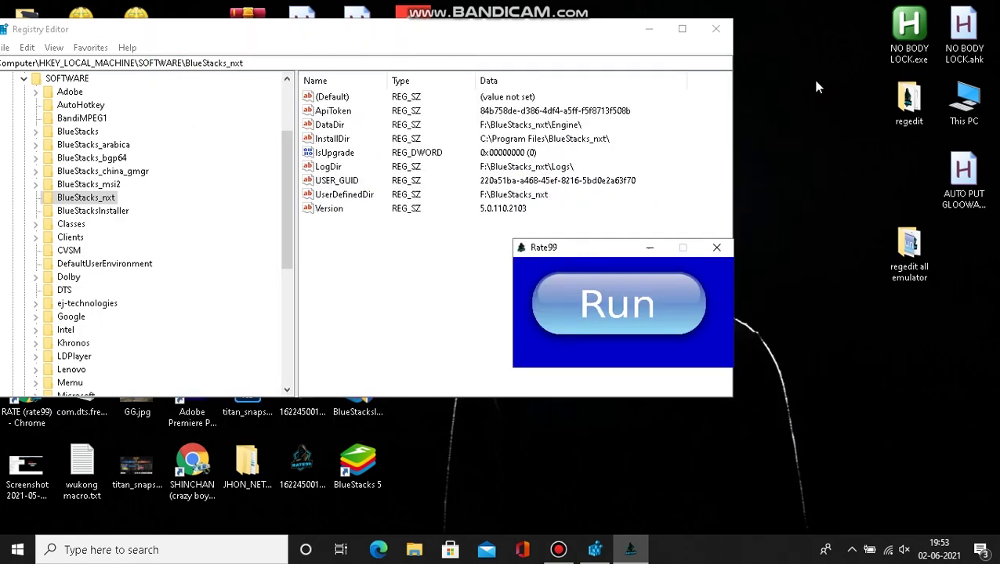
Use the Rate99 tool to import regedit file.reg into the registry, accepting the confirmation
click(78, 201)
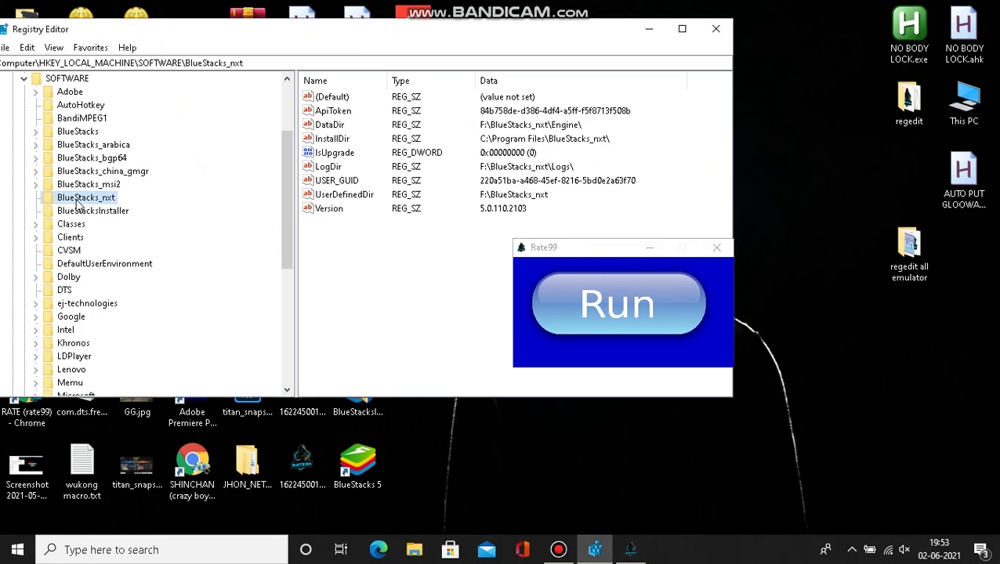
click(620, 310)
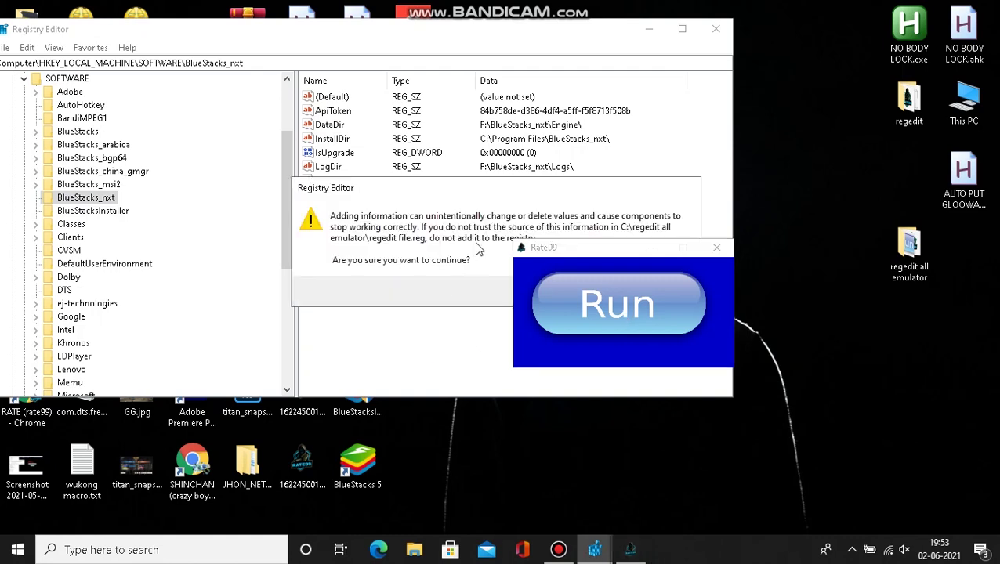
drag(613, 252, 821, 315)
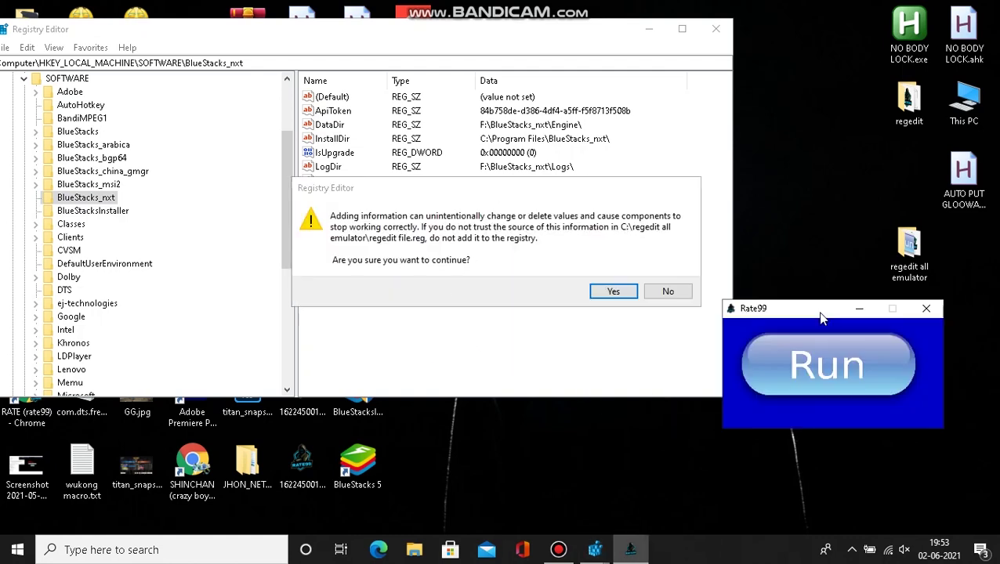
click(613, 291)
drag(489, 205, 500, 304)
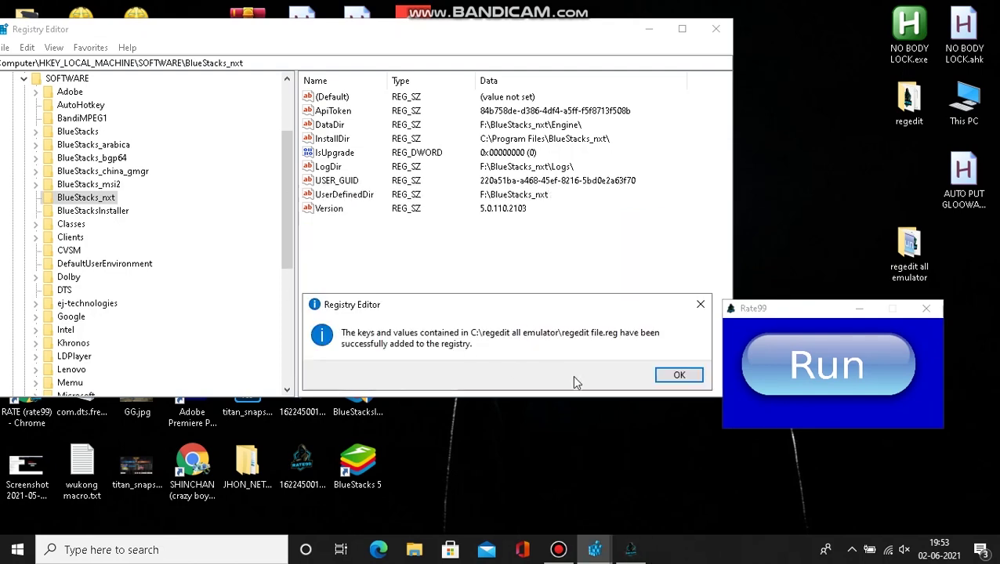
click(668, 378)
Expand BlueStacks_nxt down to Guests\Android\sensibility\0 and examine the values stored in that key
click(89, 200)
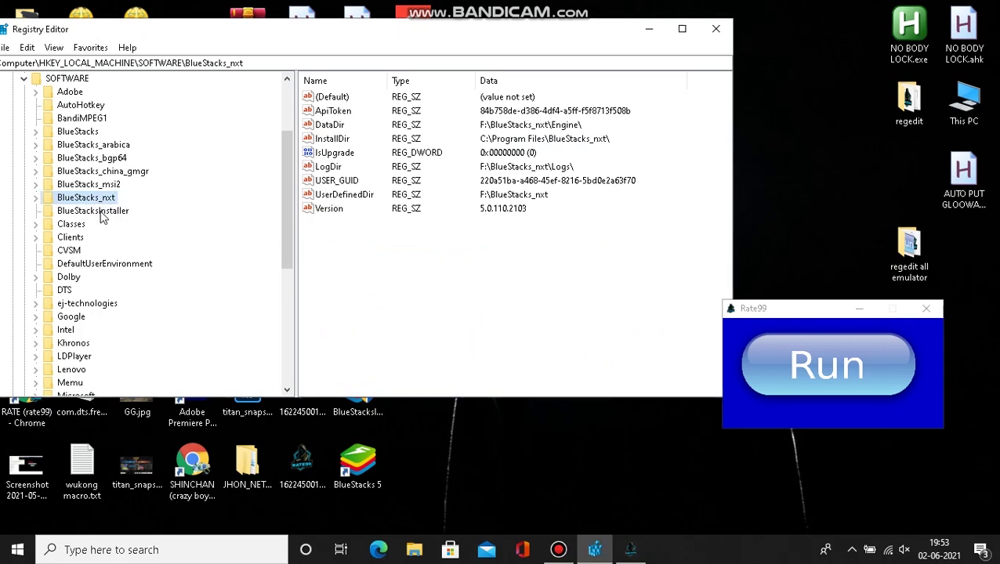
click(35, 200)
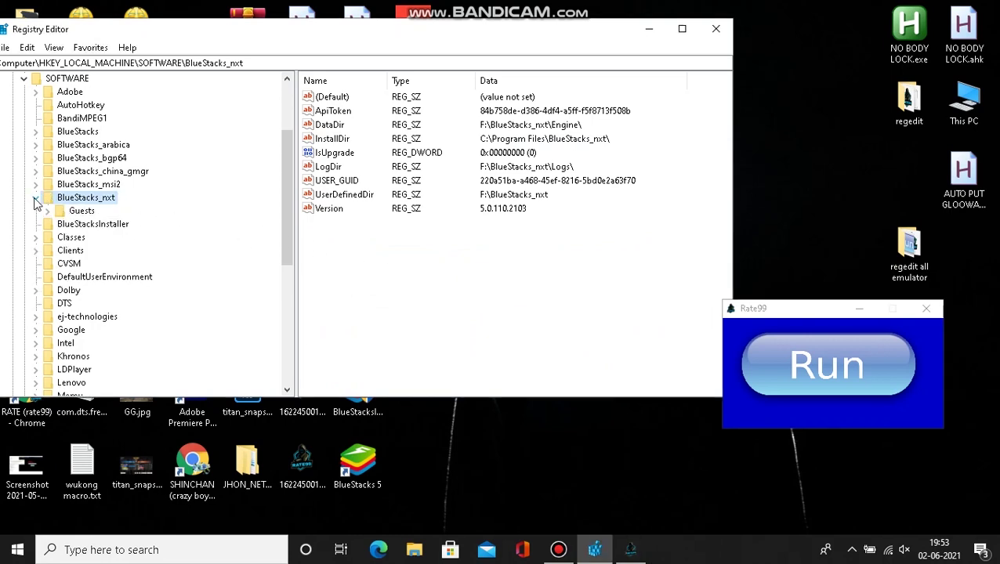
click(35, 199)
click(34, 199)
click(47, 211)
click(81, 225)
click(60, 225)
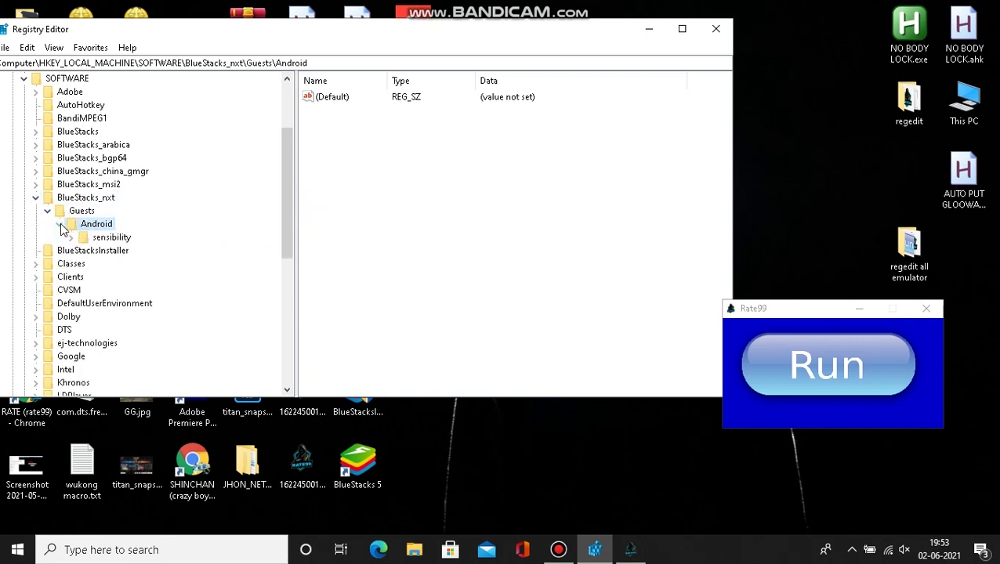
click(70, 237)
click(102, 238)
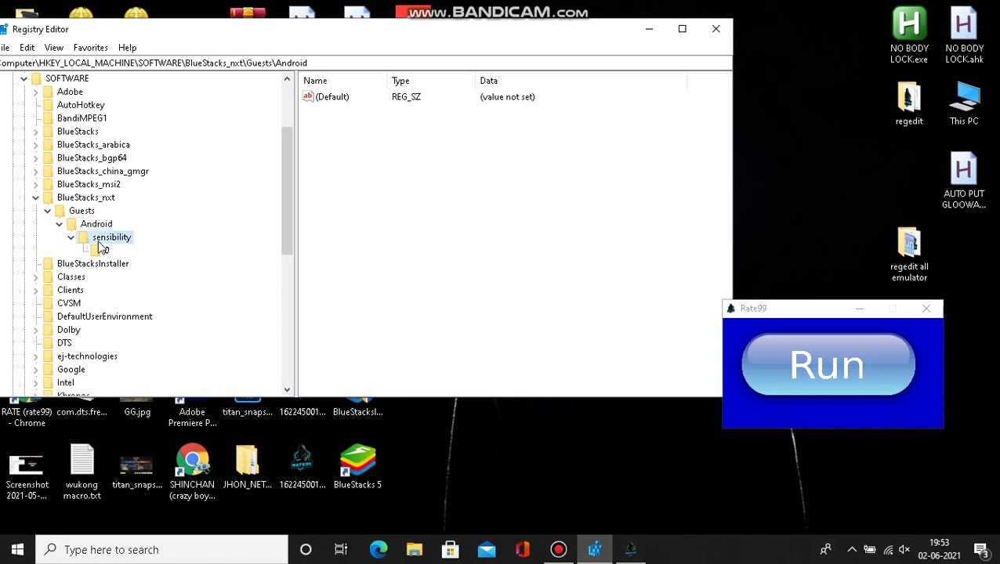
click(105, 250)
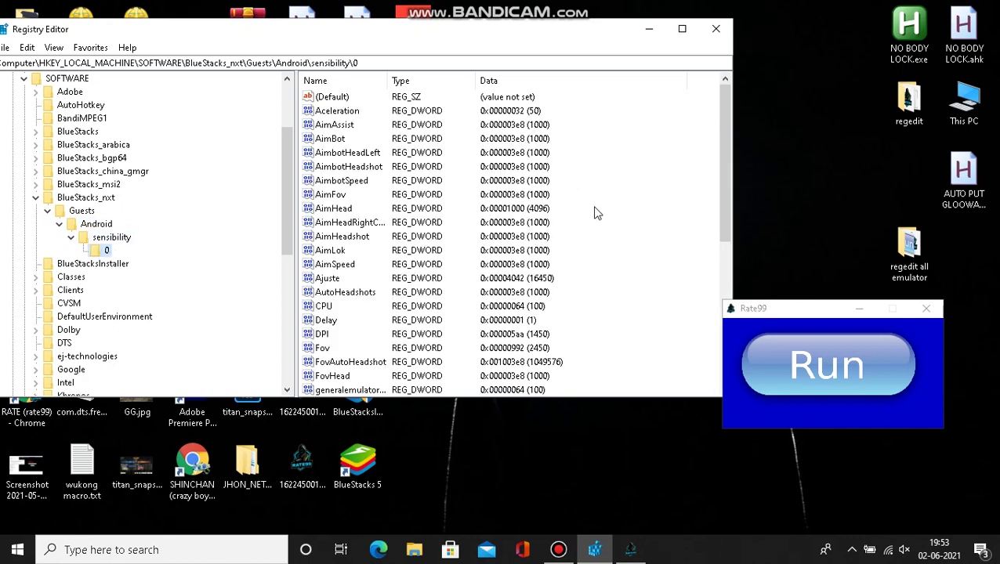
scroll(596, 213, down, 7)
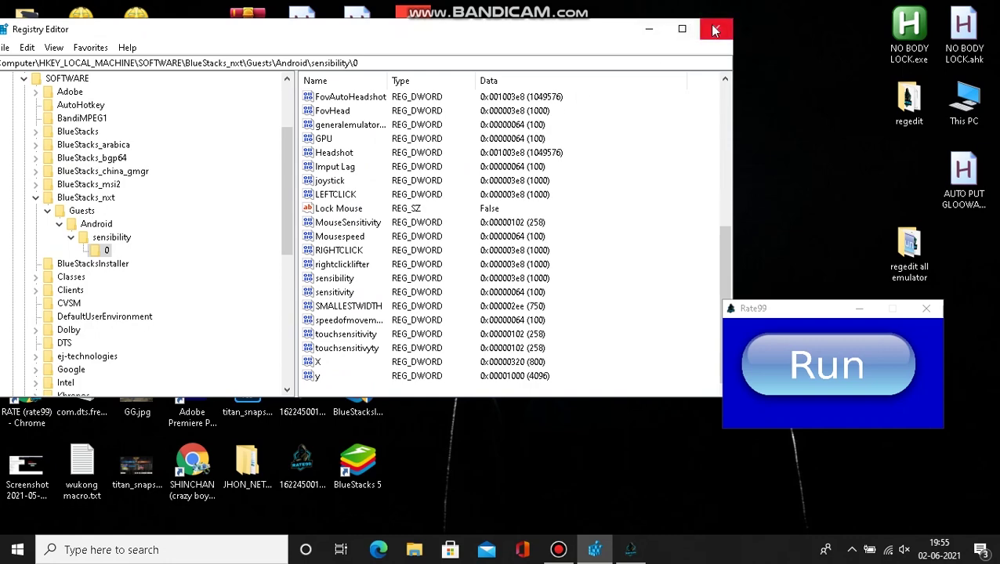
Close the Registry Editor, refresh the desktop and close the Rate99 tool
click(715, 30)
right_click(487, 174)
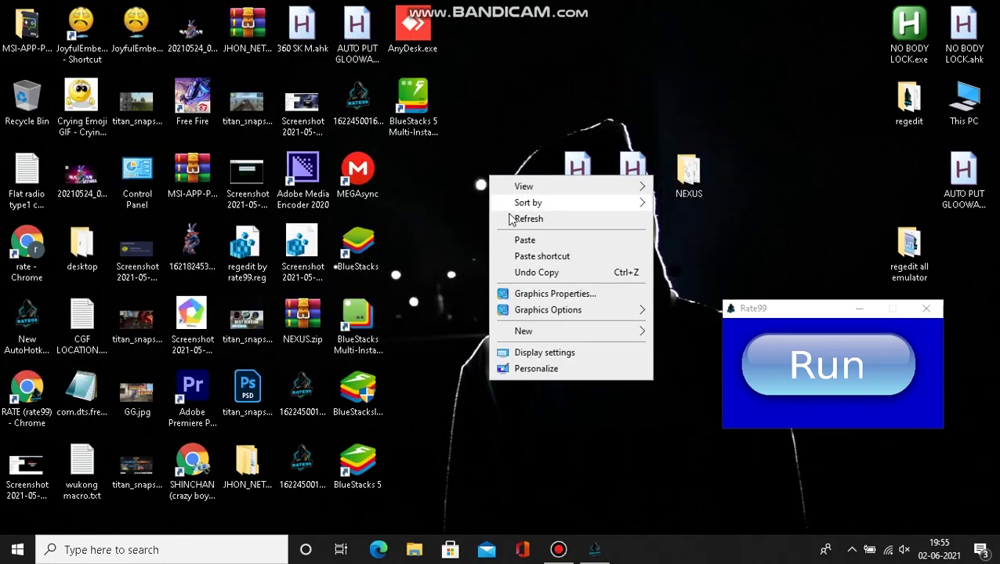
click(525, 219)
drag(801, 310, 600, 270)
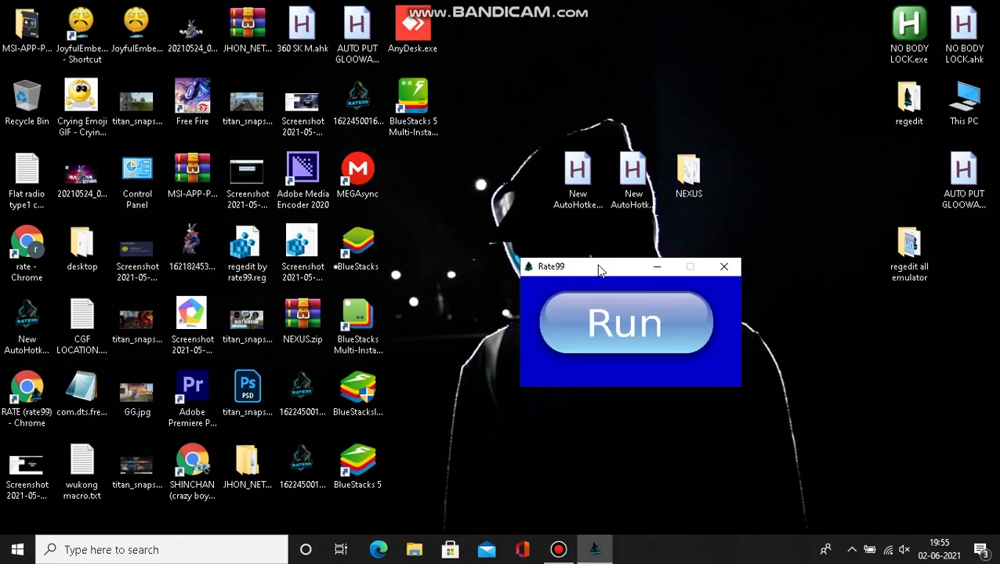
click(724, 267)
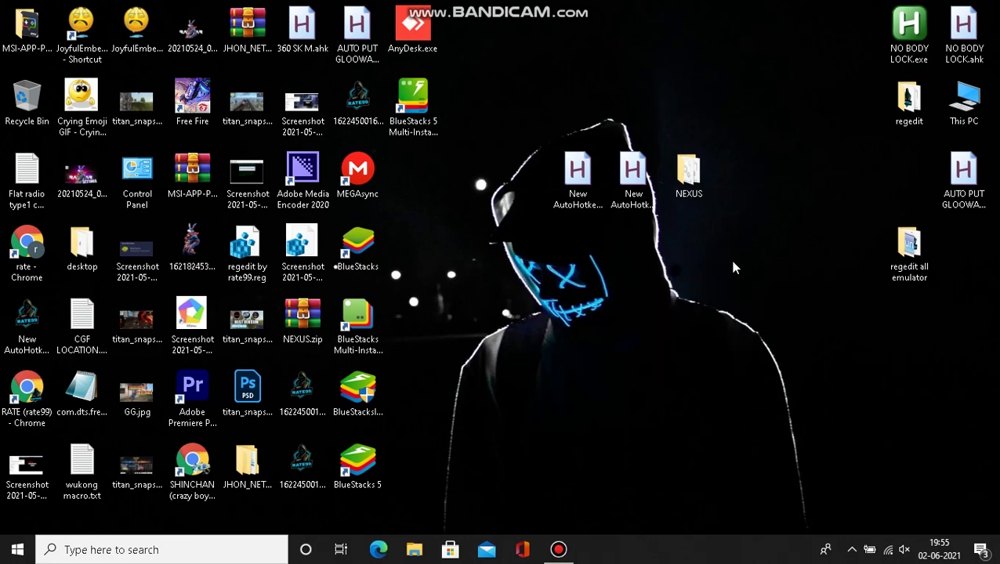
right_click(721, 259)
click(735, 304)
click(851, 549)
right_click(672, 351)
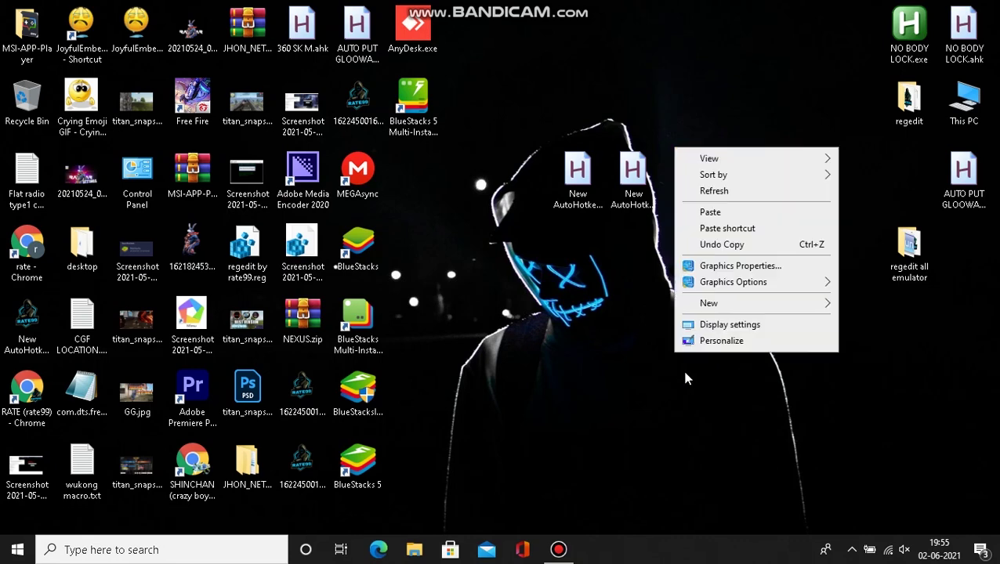
click(687, 192)
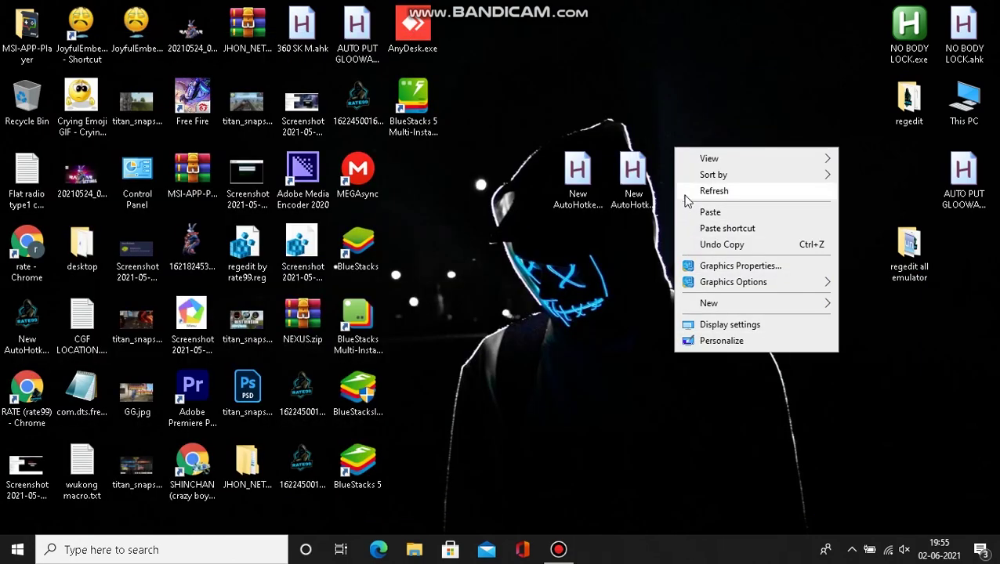
click(687, 193)
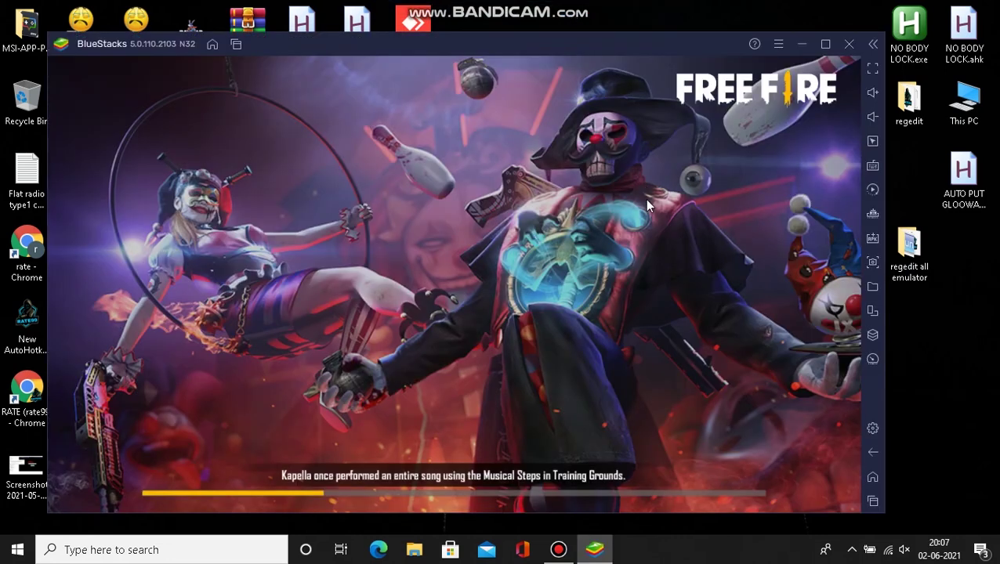
right_click(938, 319)
click(929, 364)
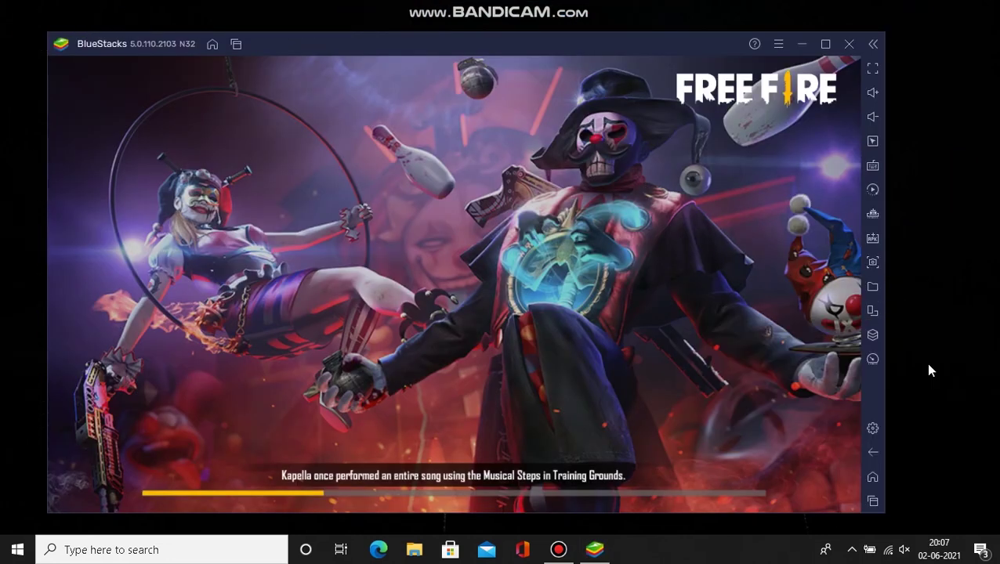
Check the X and Y mouse sensitivity in the BlueStacks game controls for Free Fire
click(870, 167)
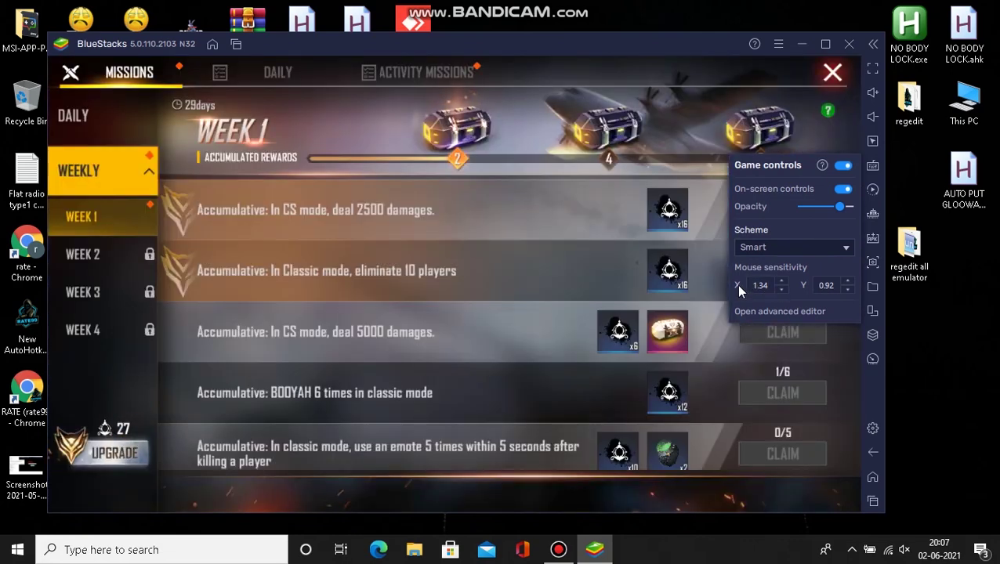
click(831, 287)
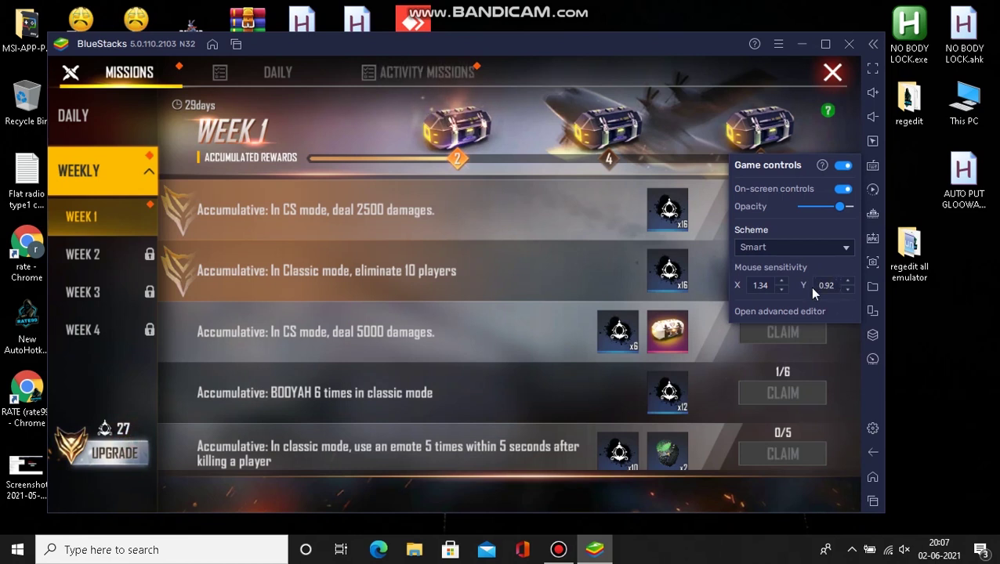
click(843, 336)
Leave the missions page and show the Sensitivity section of the Free Fire settings
click(832, 73)
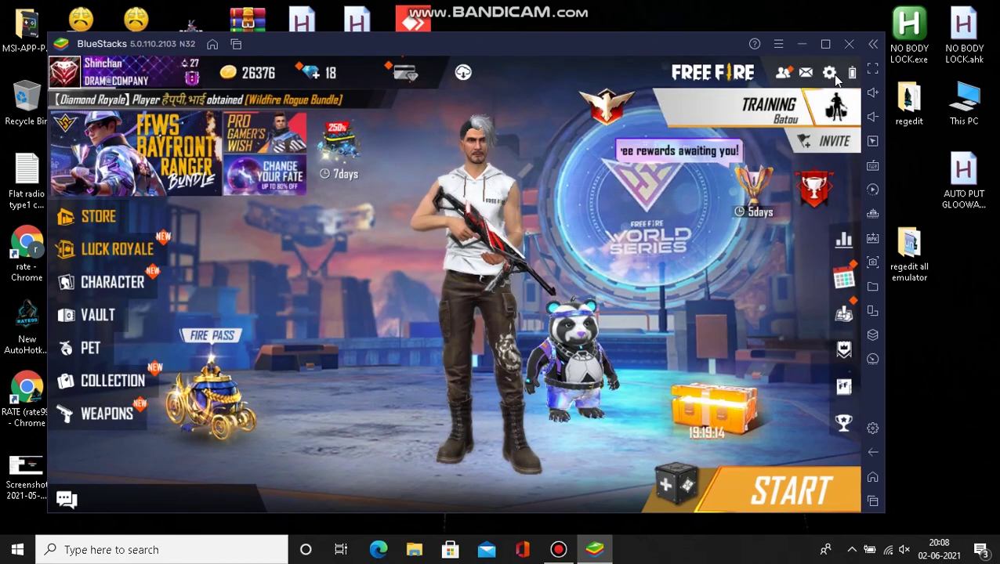
click(831, 74)
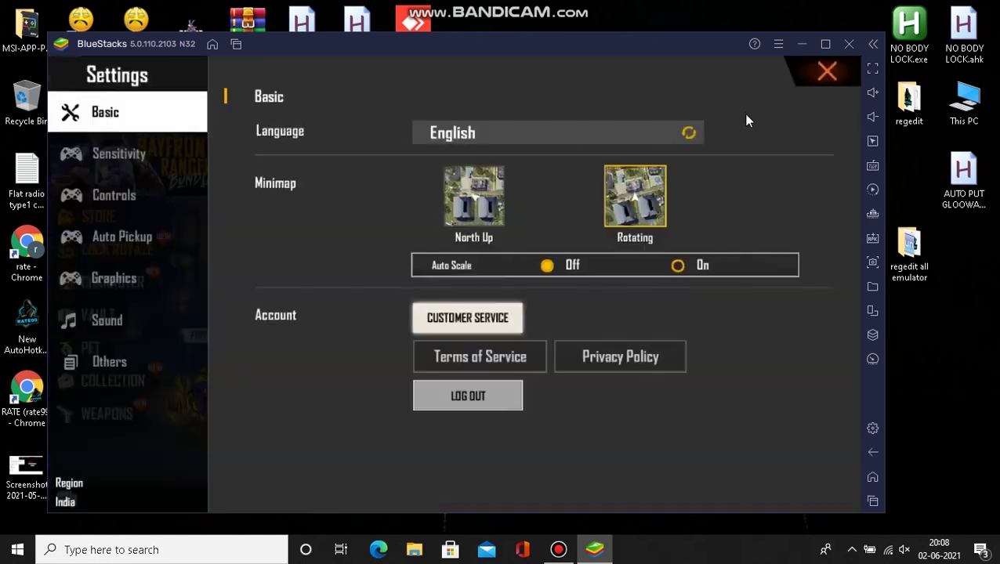
click(142, 153)
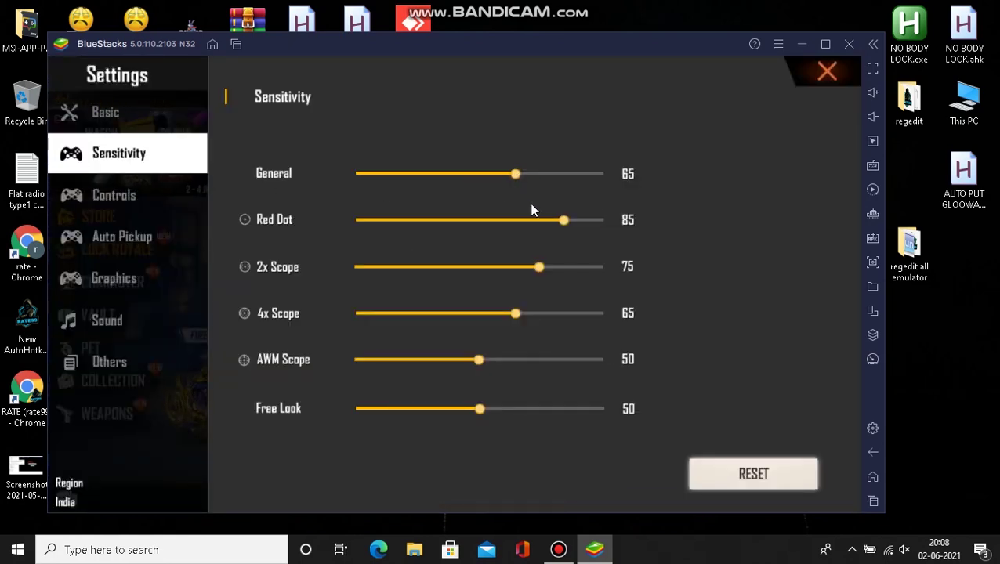
Set the Free Fire sensitivity to General 30, 2x Scope 30 and Red Dot 75
click(425, 174)
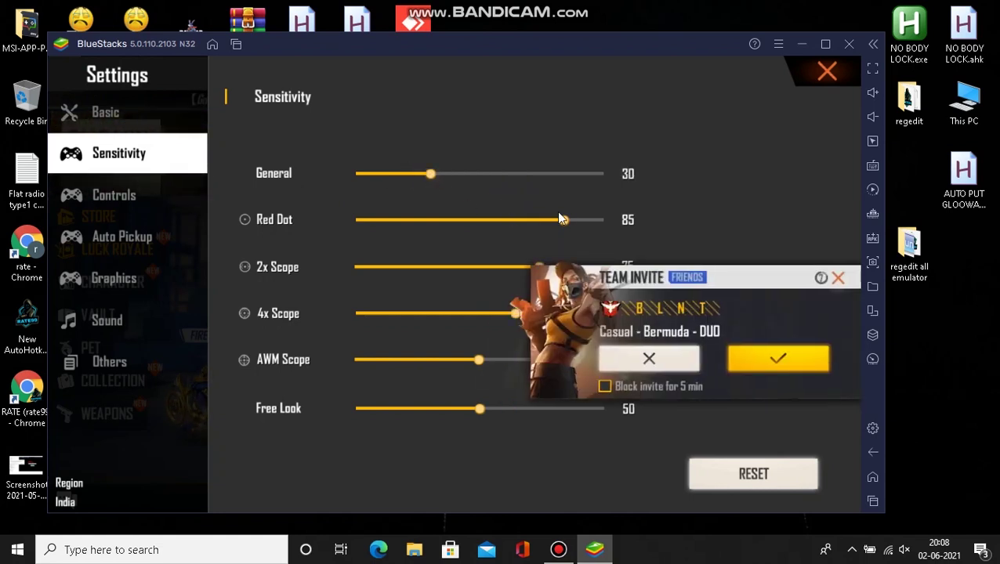
click(424, 267)
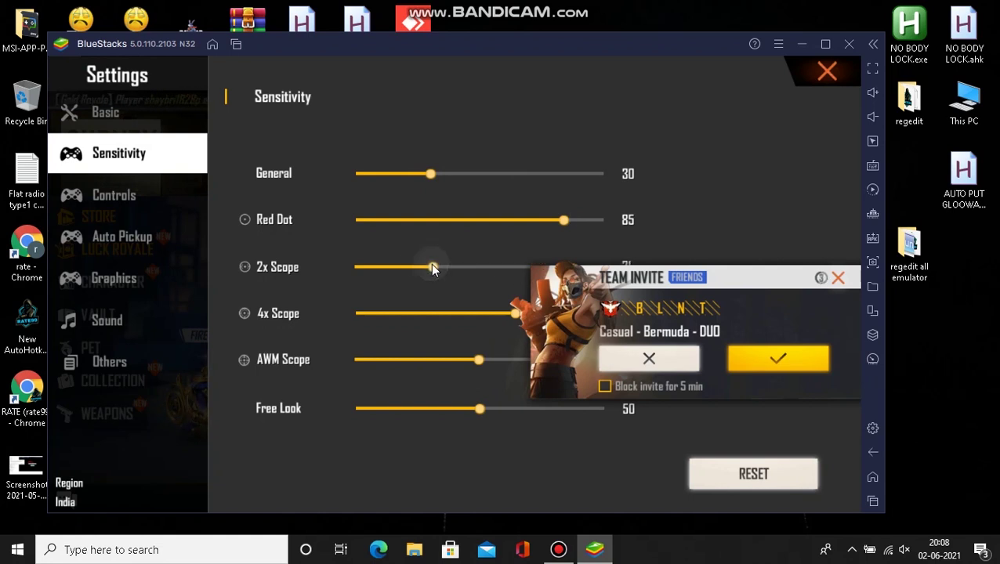
click(481, 221)
click(516, 220)
drag(531, 220, 540, 221)
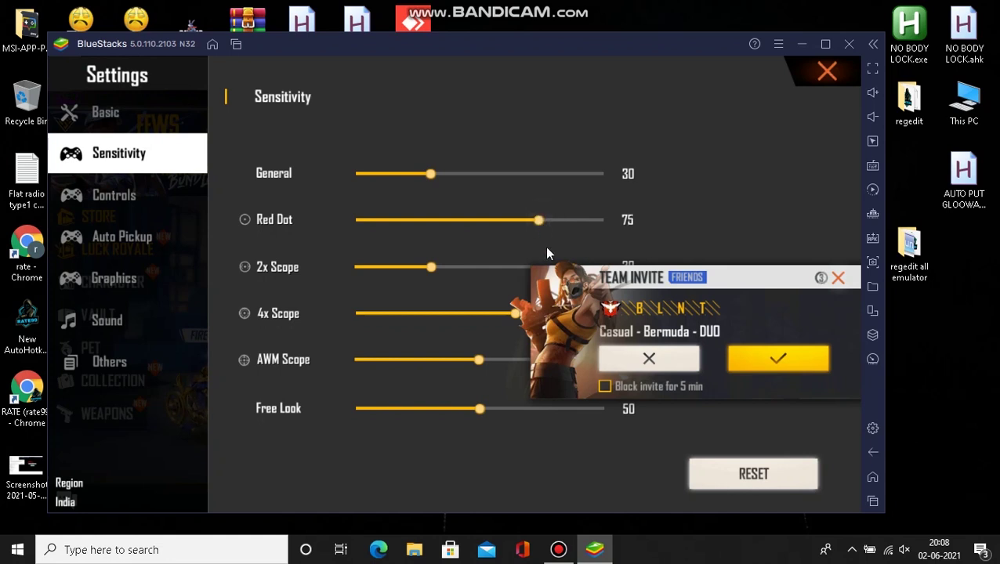
Set the 4x Scope and AWM Scope sensitivity to 0 and leave the game settings
click(360, 312)
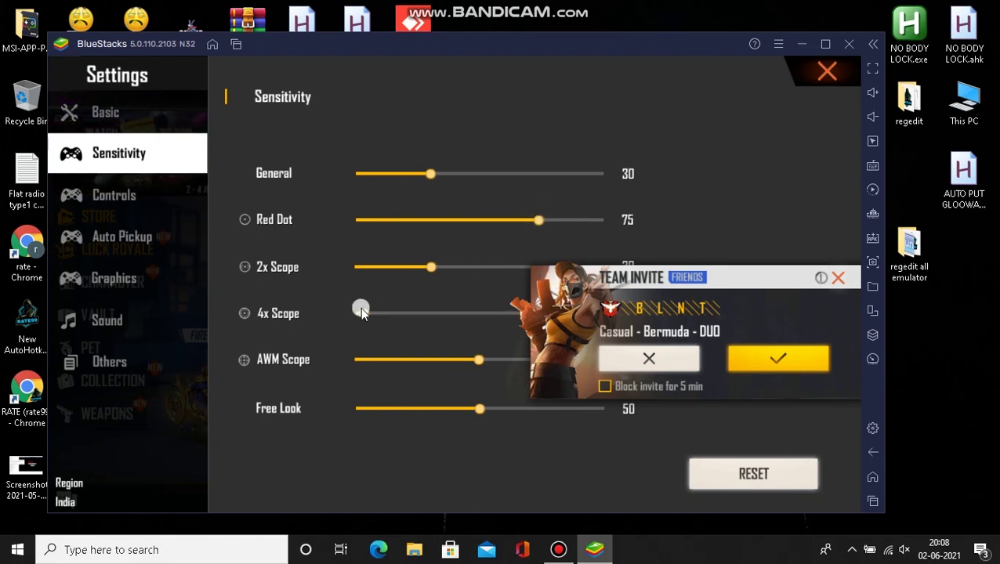
click(363, 361)
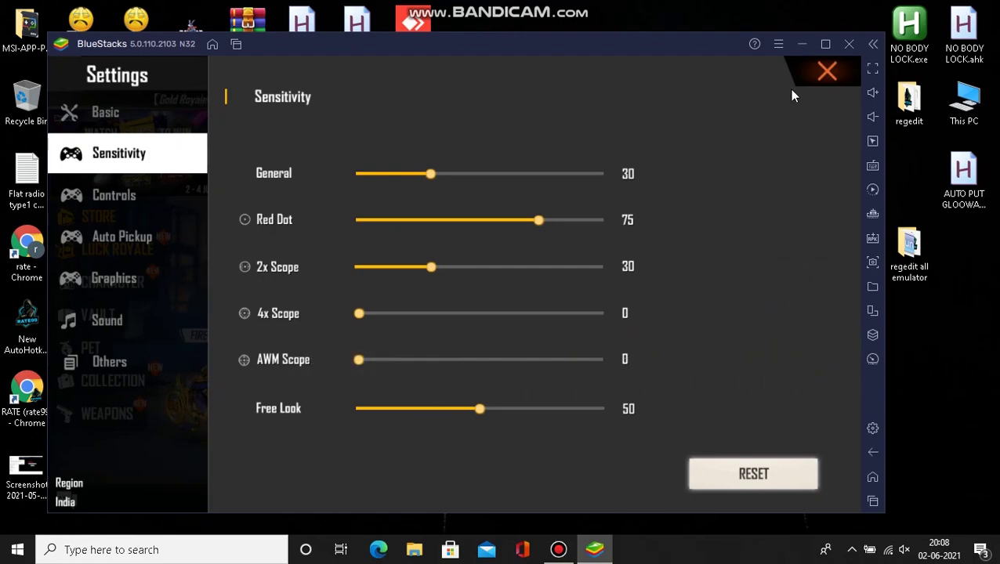
click(826, 72)
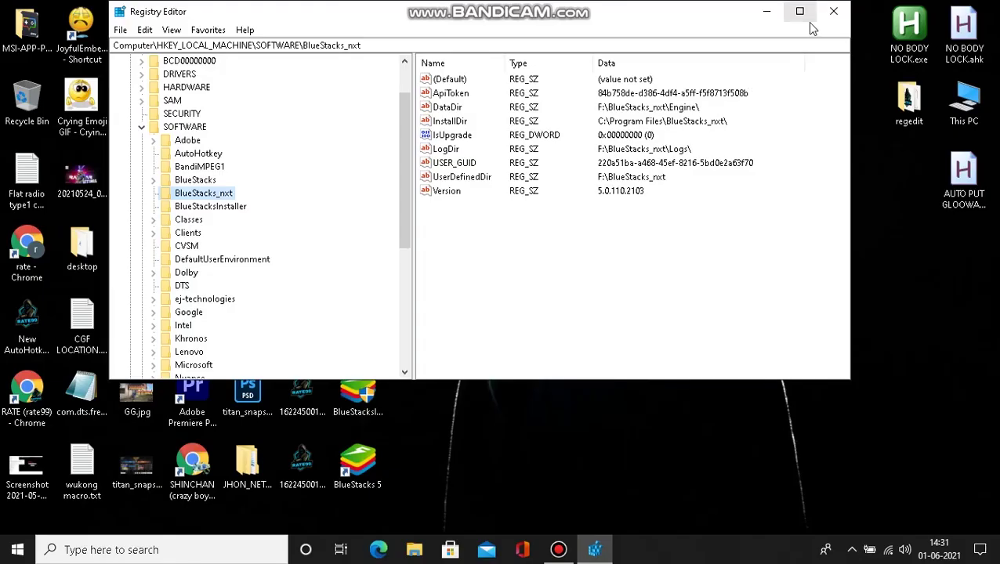
Close the Registry Editor and refresh the desktop
click(832, 12)
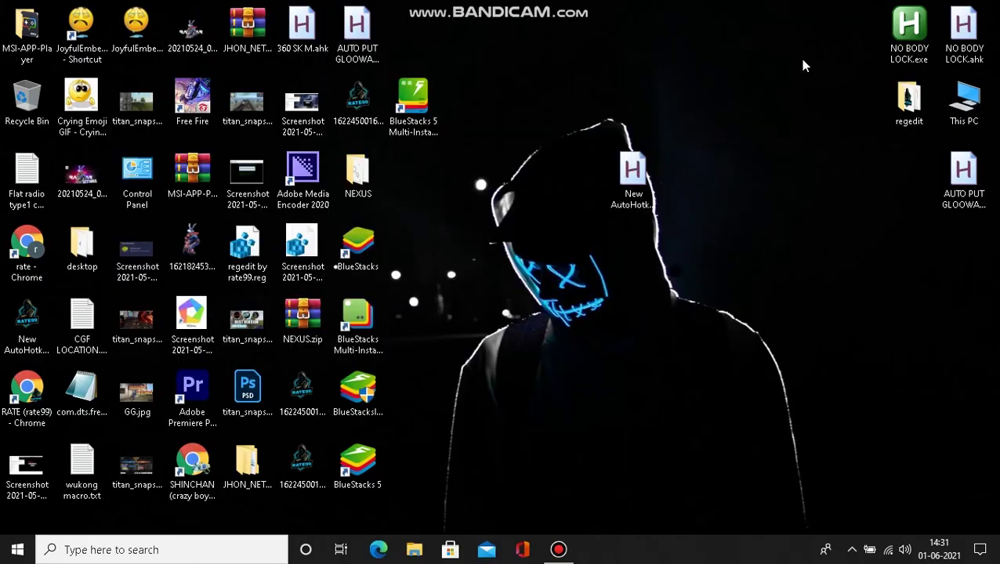
right_click(503, 135)
click(521, 173)
click(853, 550)
click(675, 377)
Switch to Windows Settings and show Virus & threat protection from the Windows Security page of Update & Security
click(17, 549)
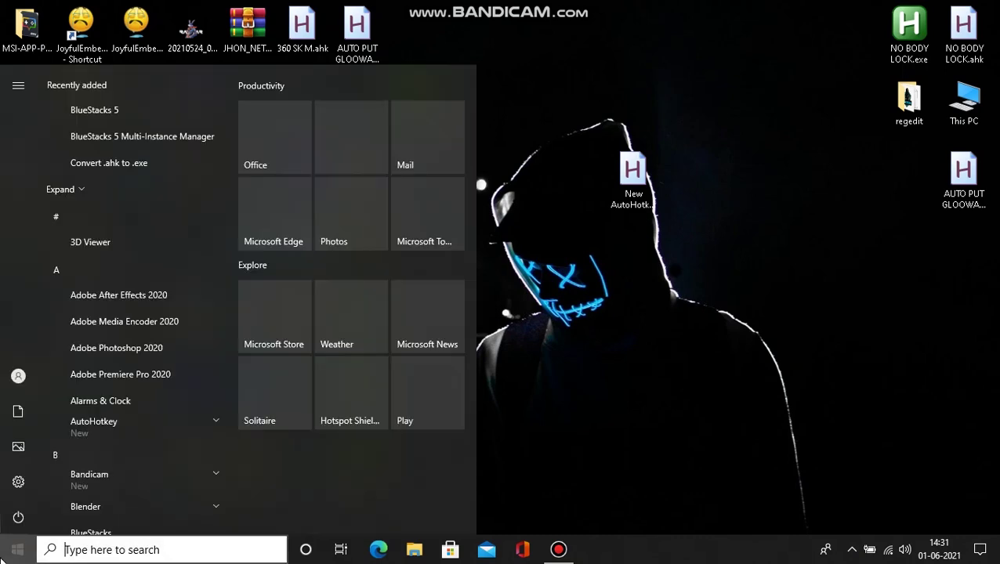
click(19, 483)
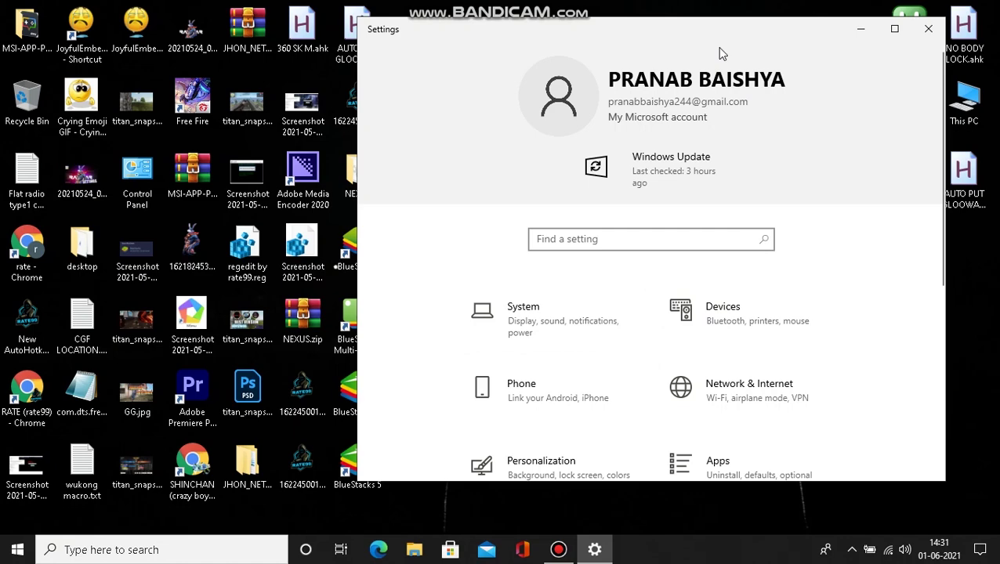
double_click(670, 29)
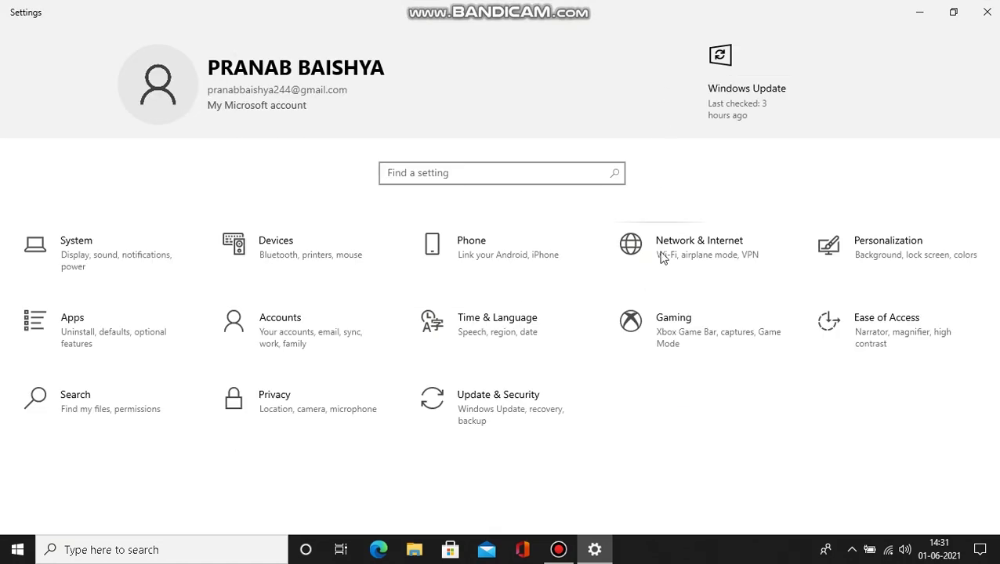
click(537, 391)
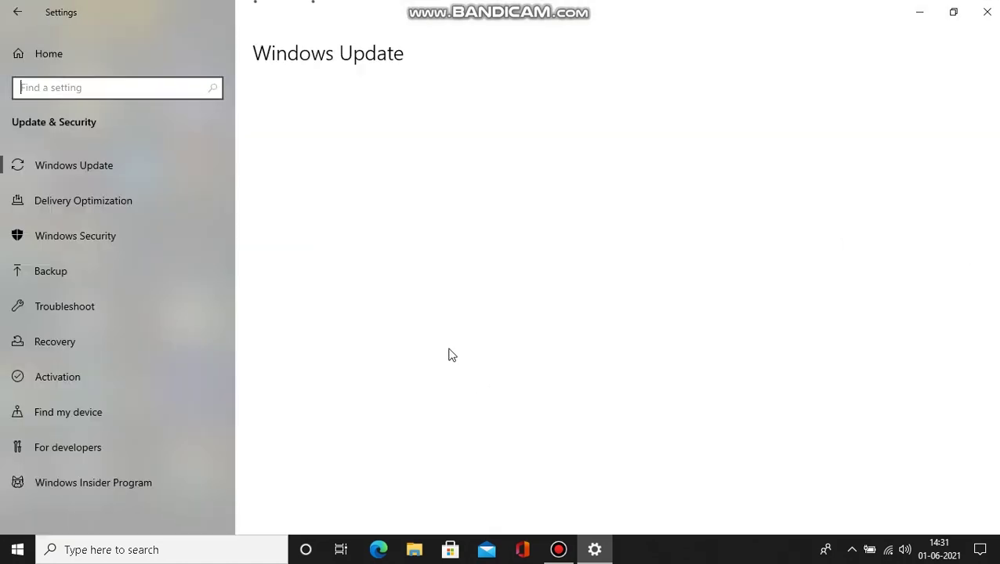
click(115, 239)
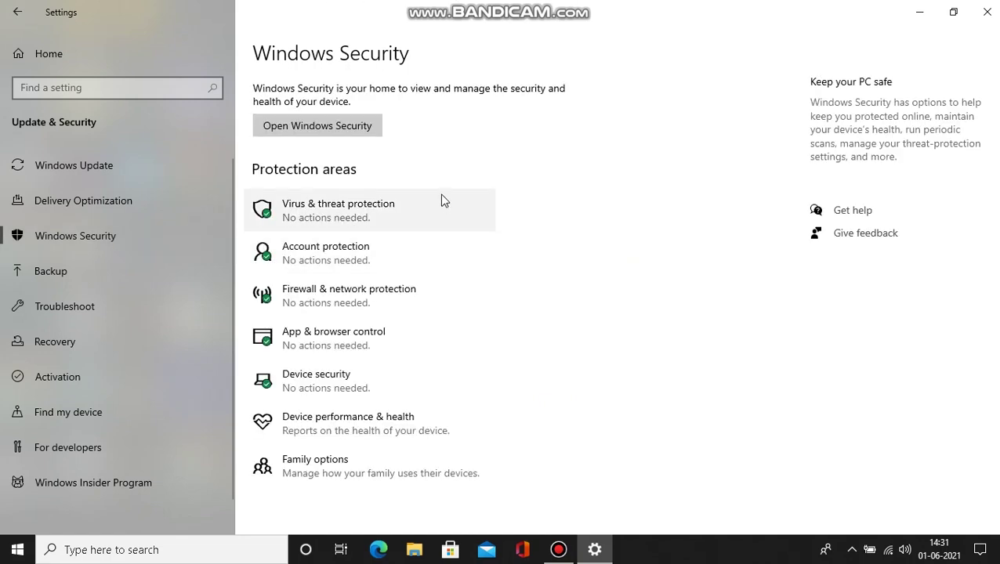
click(405, 211)
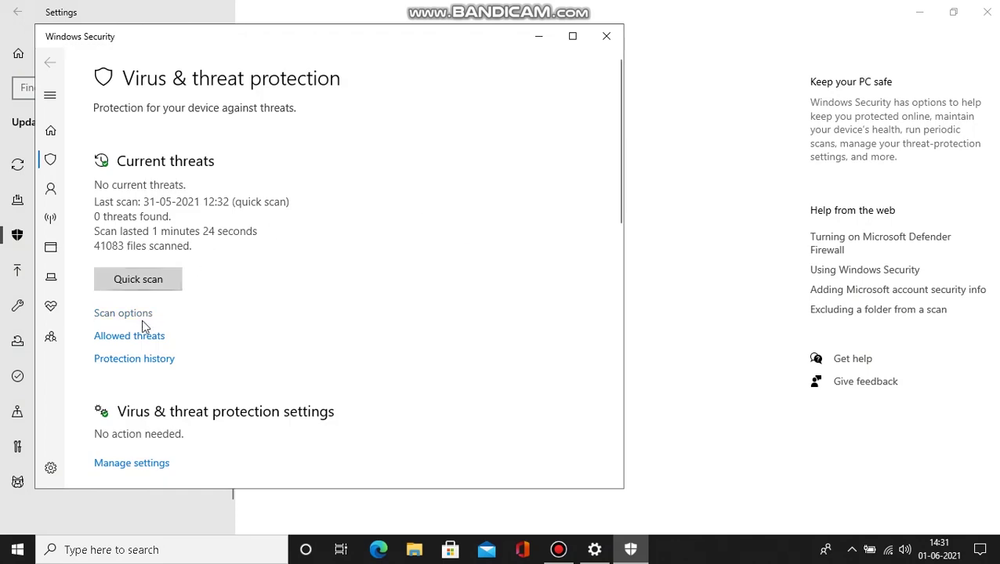
Turn off Real-time protection, Cloud-delivered protection, Automatic sample submission and Tamper Protection in the virus and threat protection settings
click(138, 463)
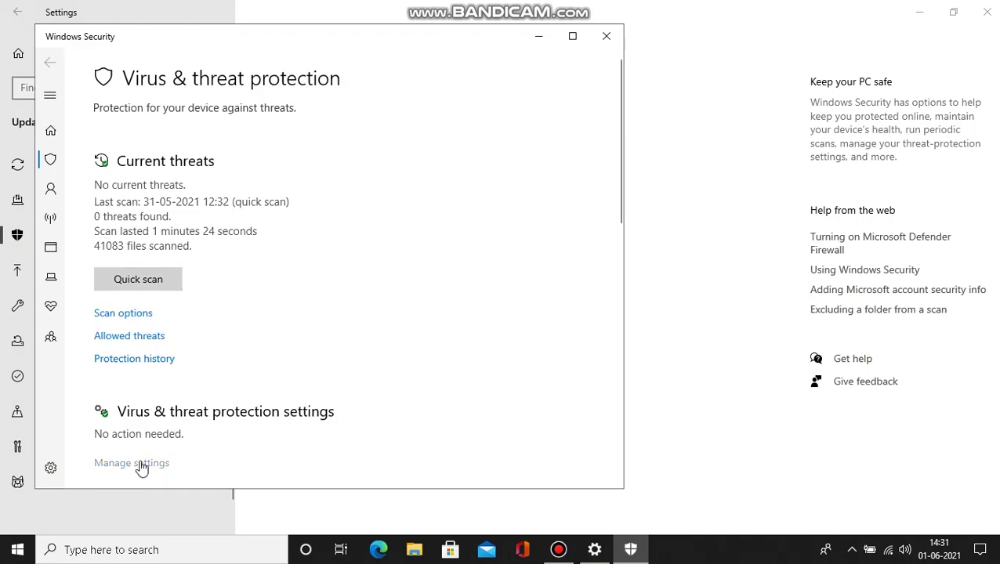
click(109, 256)
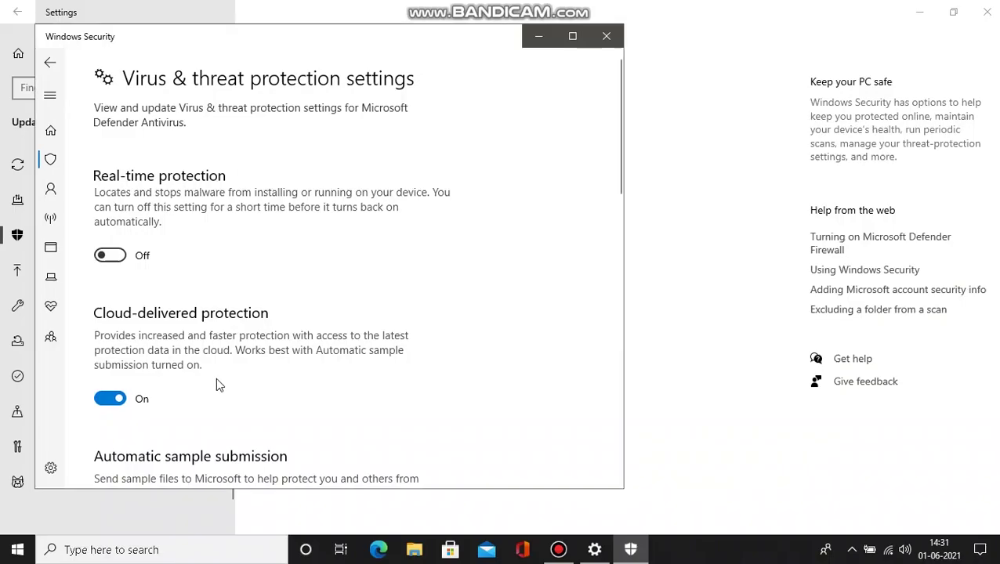
click(116, 410)
scroll(259, 403, down, 5)
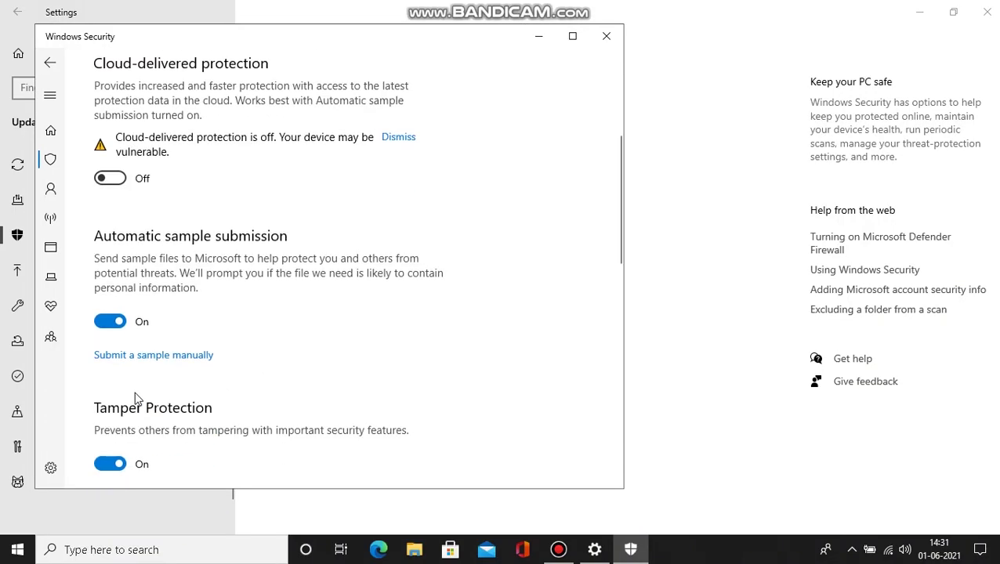
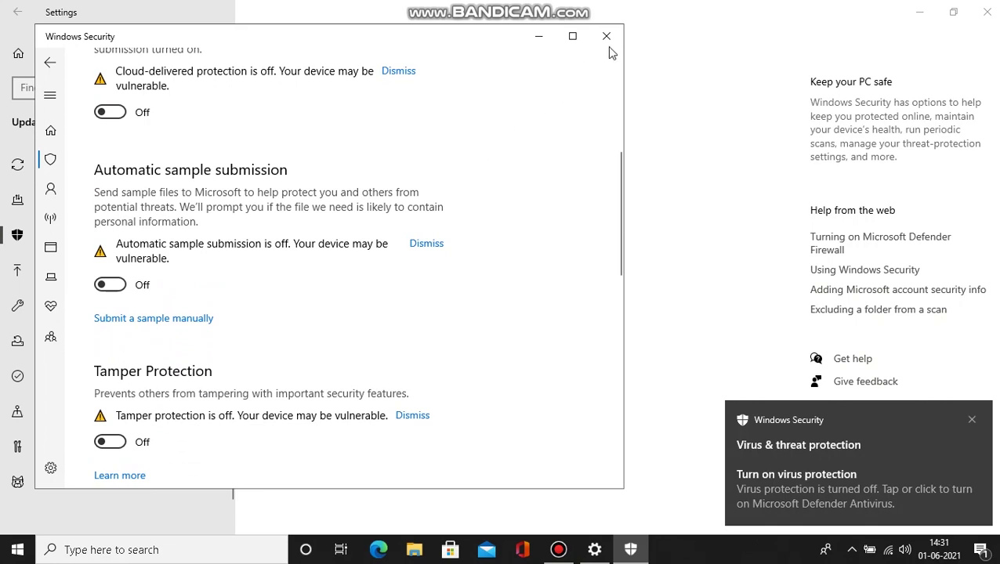
Close Windows Security and Settings, and move the NEXUS folder to an empty area of the desktop and open it
click(606, 36)
click(986, 11)
drag(345, 192, 673, 265)
double_click(685, 255)
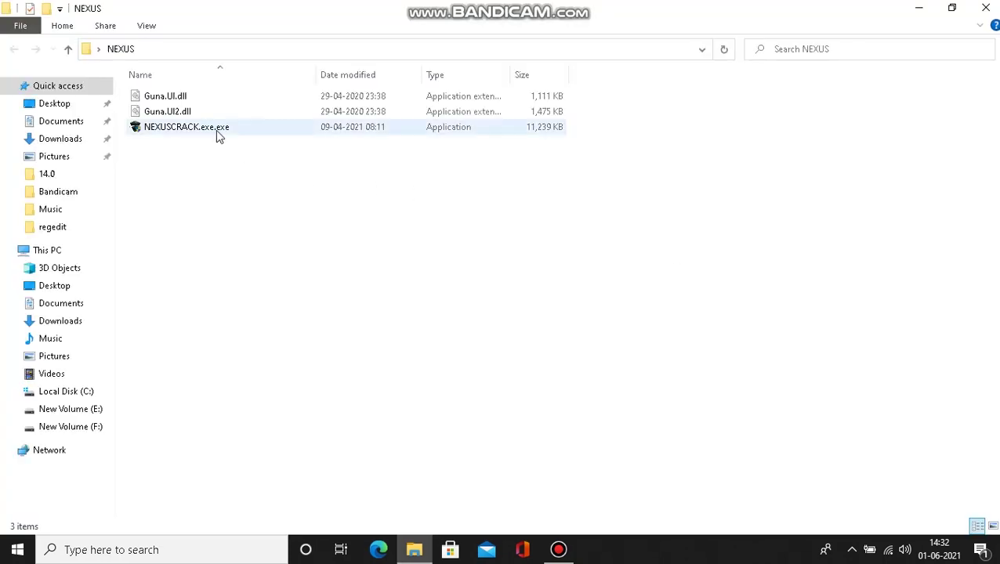
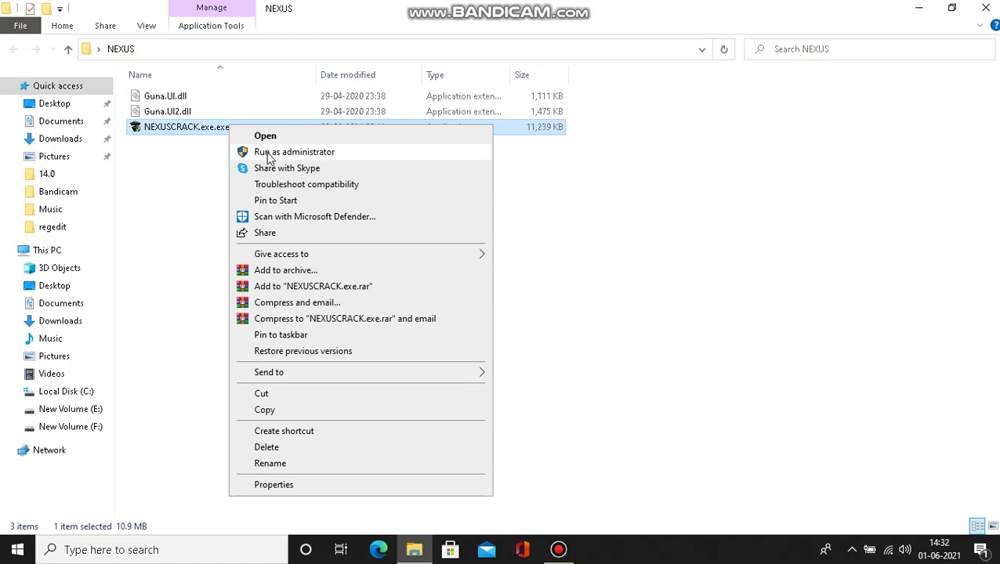
Run NEXUSCRACK.exe.exe as administrator and enter its main window from the login screen
click(268, 154)
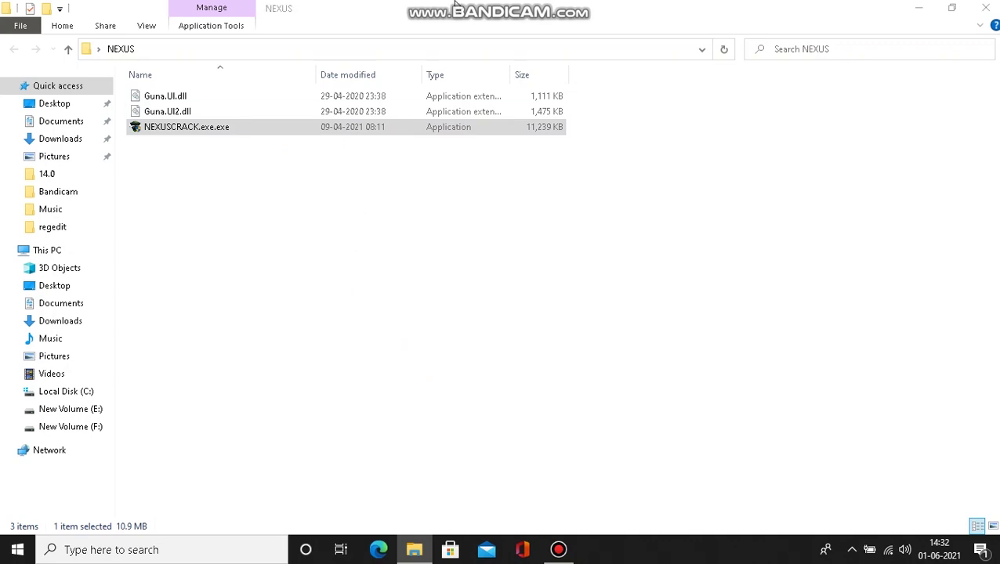
mouse_move(566, 11)
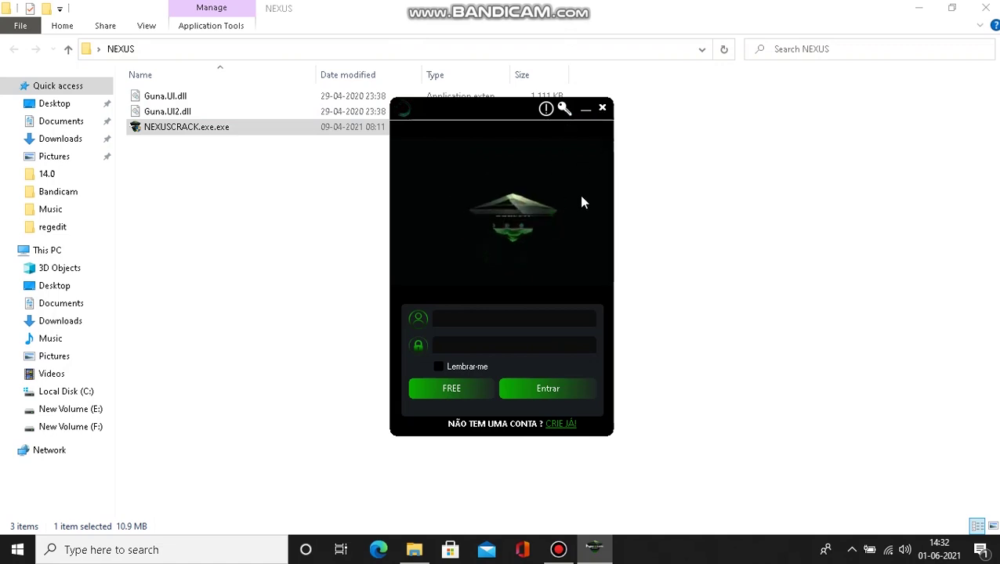
click(546, 388)
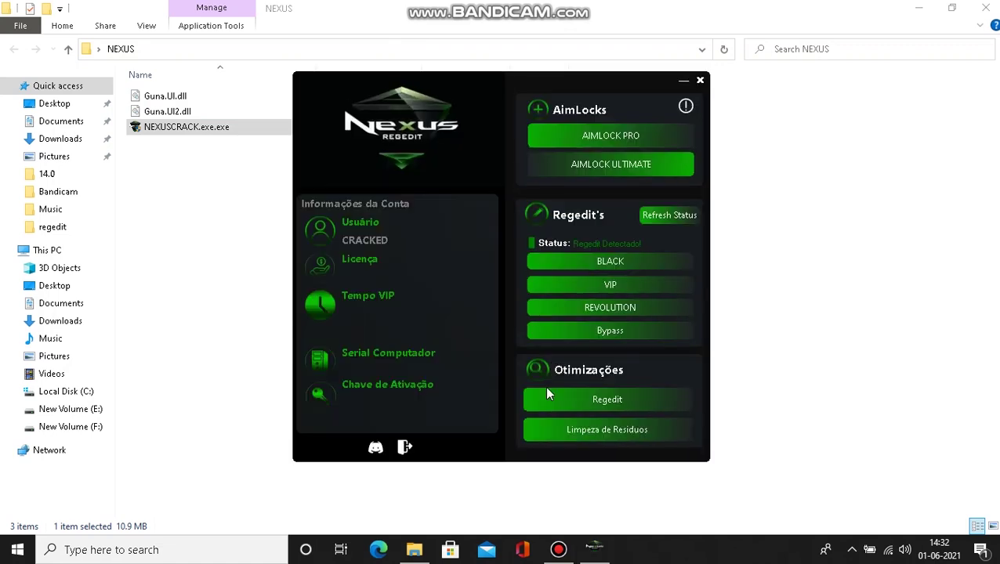
Activate AIMLOCK PRO and AIMLOCK ULTIMATE in Nexus Regedit, dismissing each message
click(604, 134)
click(591, 313)
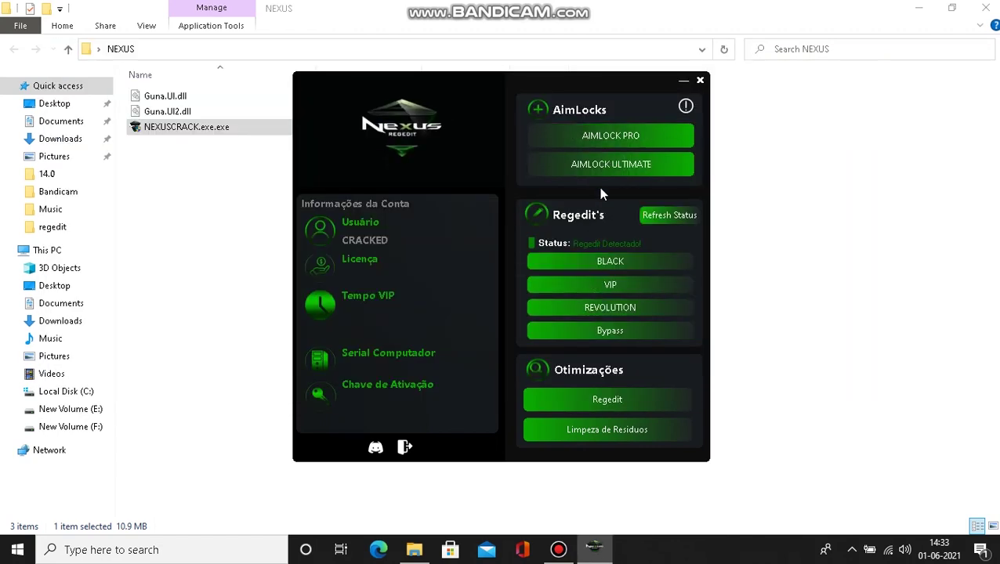
click(599, 167)
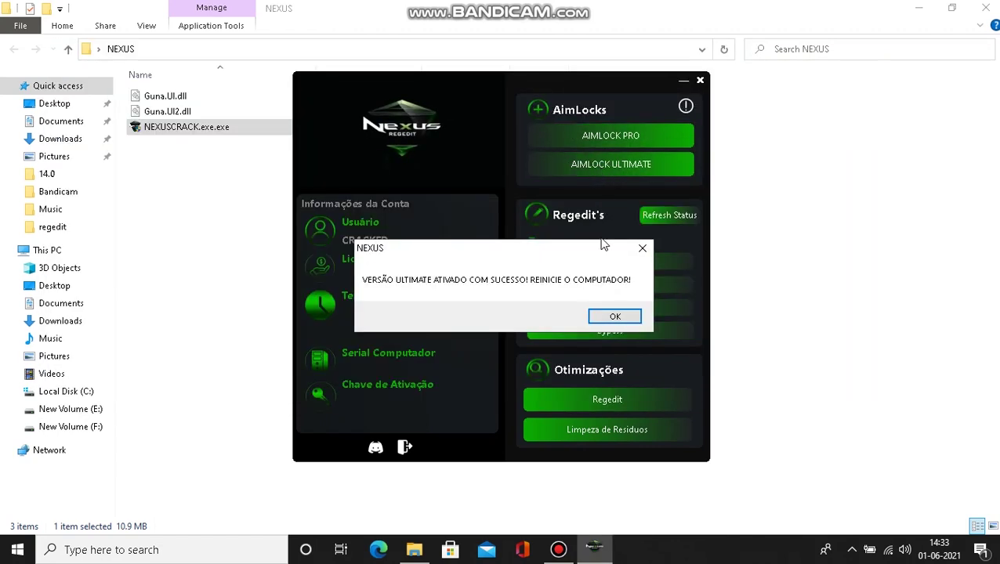
click(604, 317)
Activate the GALAXY, STARS and MOON versions of NEXUS BLACK and close its window
click(610, 263)
click(505, 371)
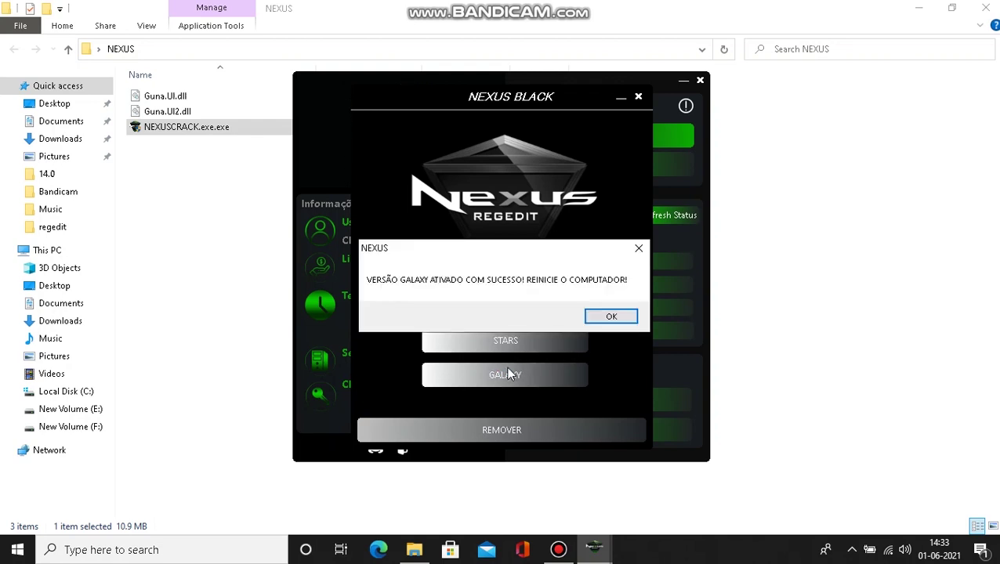
click(609, 316)
click(519, 333)
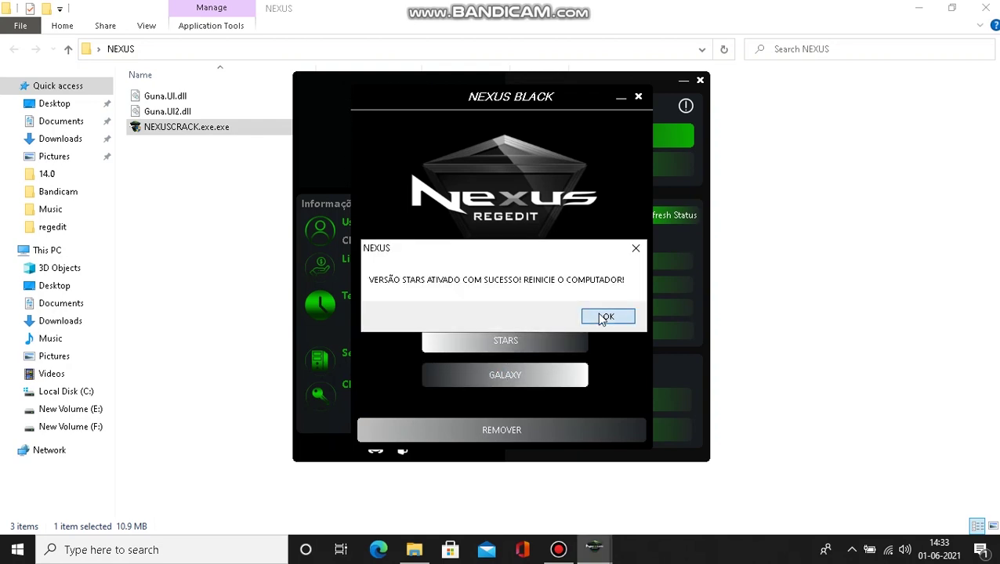
click(604, 318)
click(530, 311)
click(607, 317)
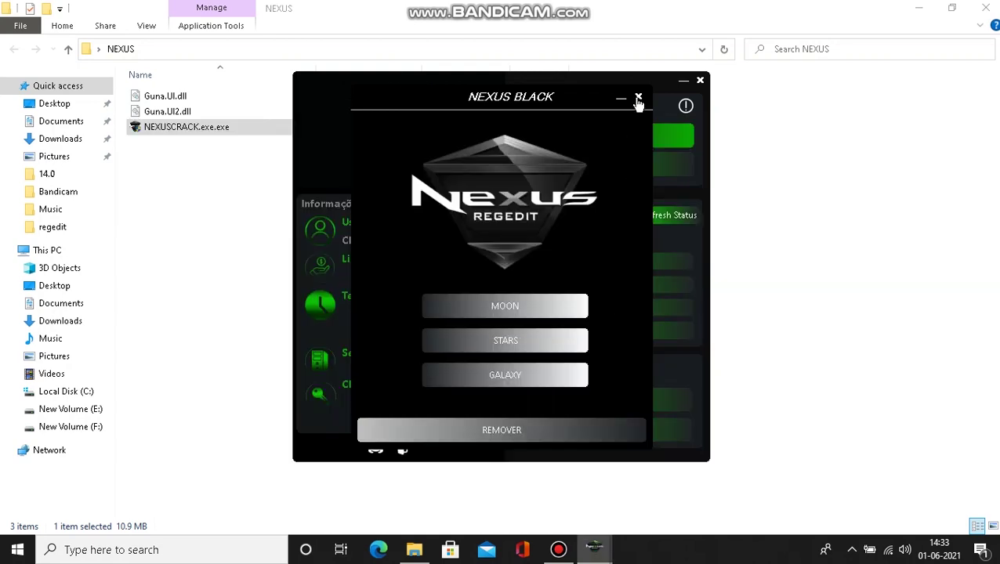
click(638, 97)
Activate the BASIC, MEDIUM and SUPREME versions of NEXUS VIP and close its window
click(616, 285)
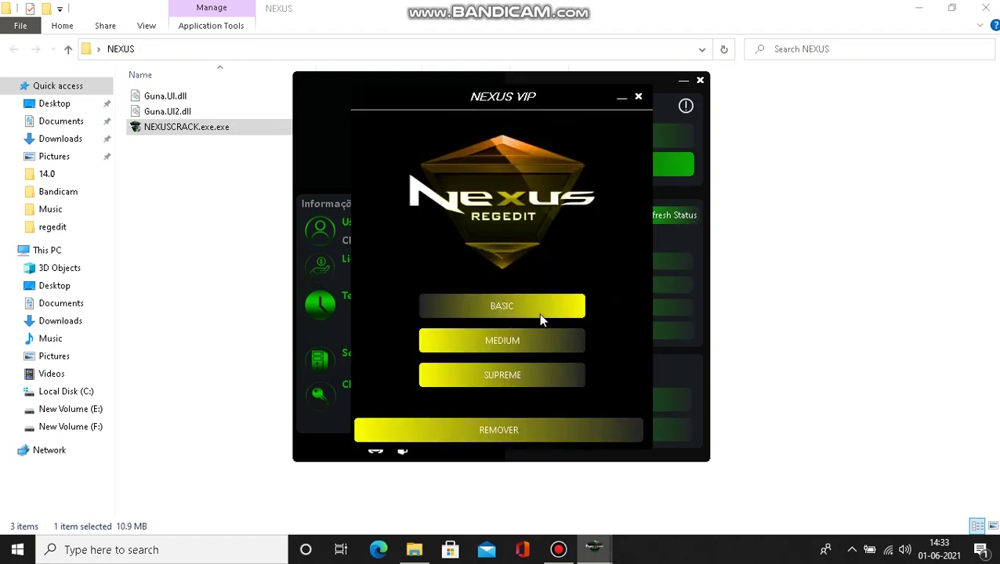
click(541, 317)
click(610, 317)
click(550, 340)
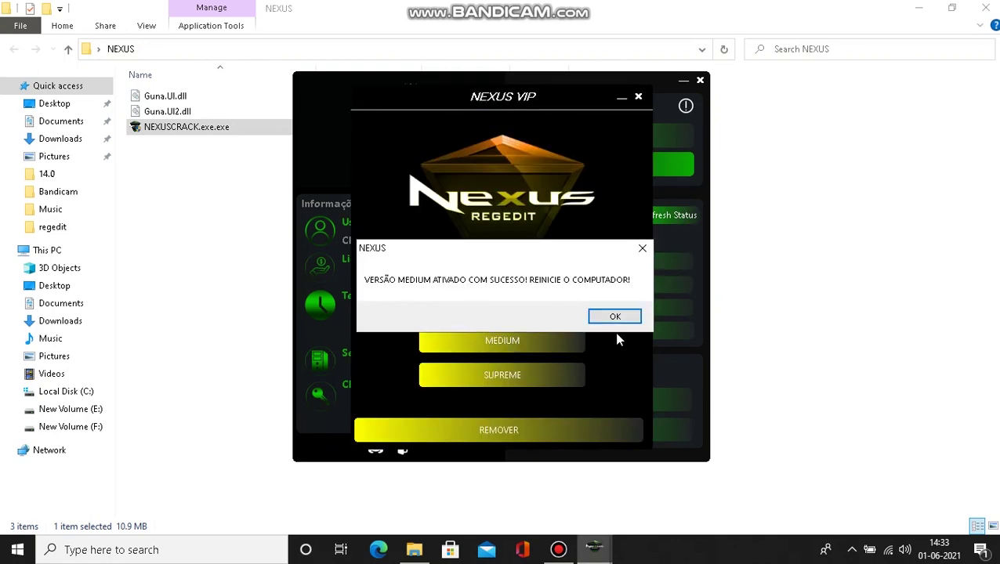
click(605, 317)
click(535, 369)
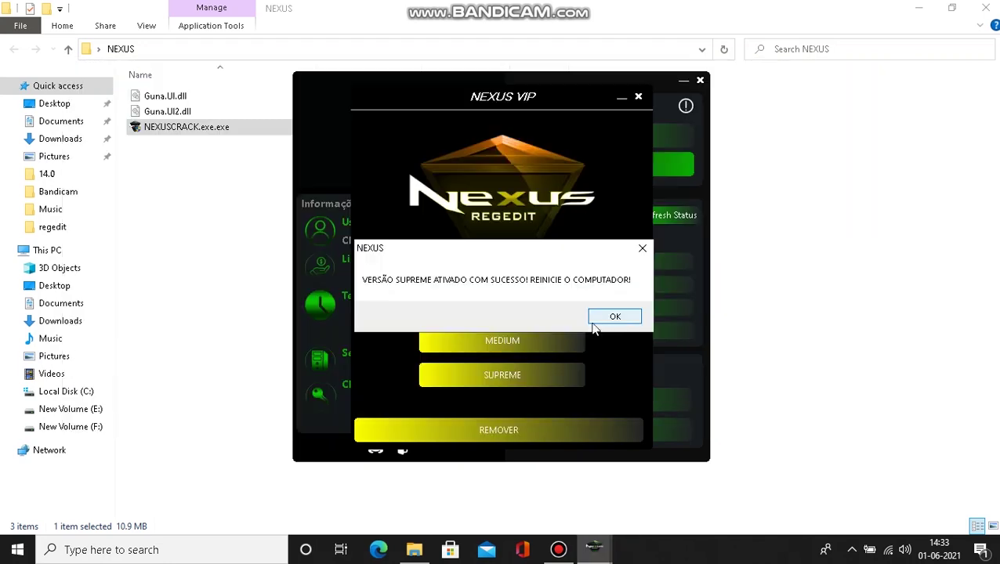
click(610, 316)
click(638, 99)
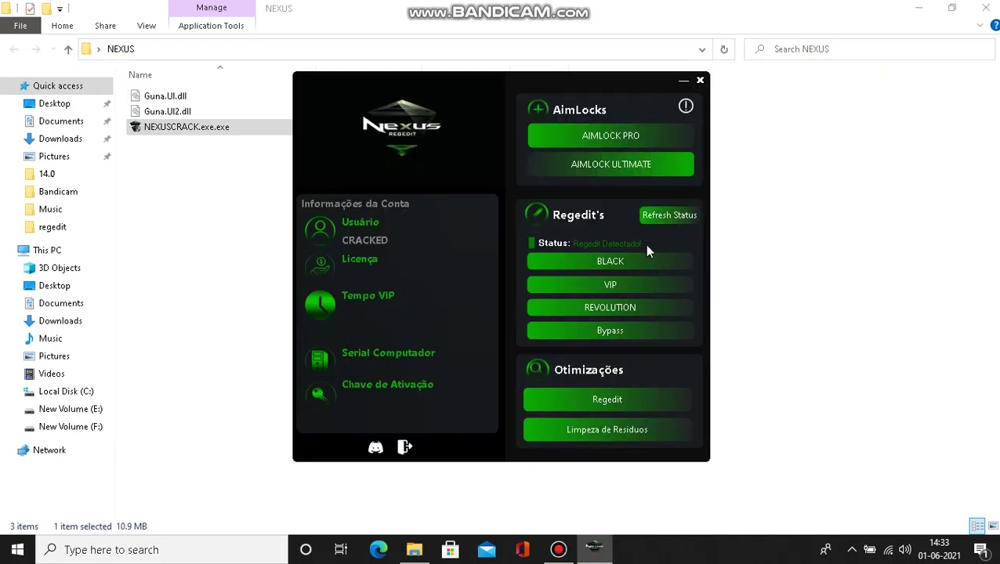
Activate the GOLD, PLATINUM and DIAMOND versions of NEXUS REVOLUTION and close its window
click(612, 306)
click(536, 304)
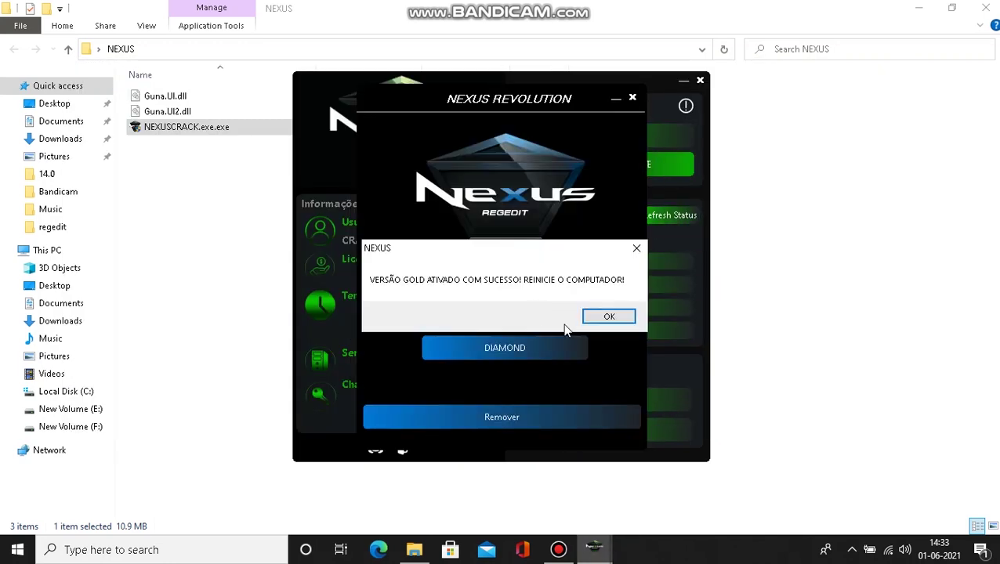
click(602, 321)
click(537, 317)
click(597, 323)
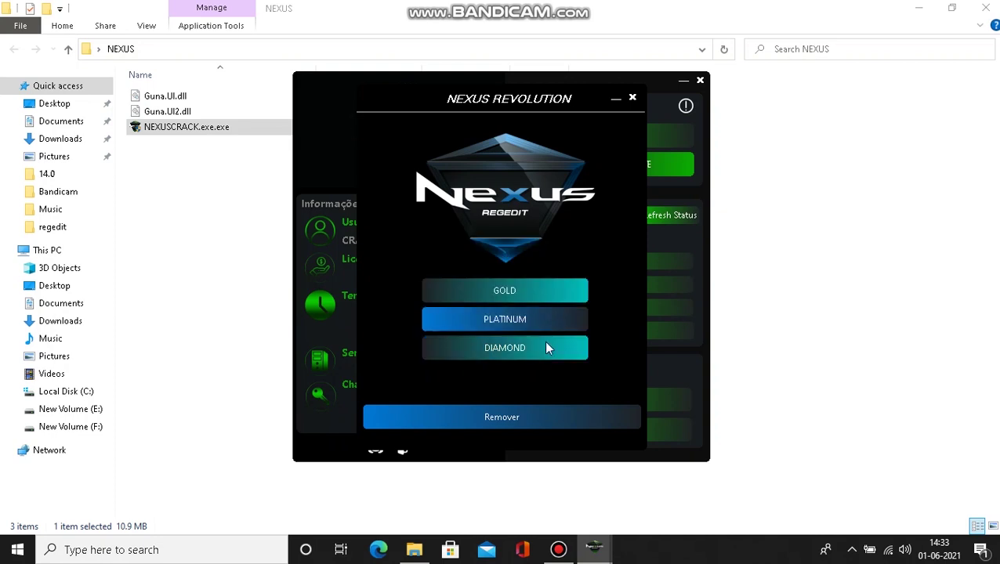
click(553, 344)
click(600, 317)
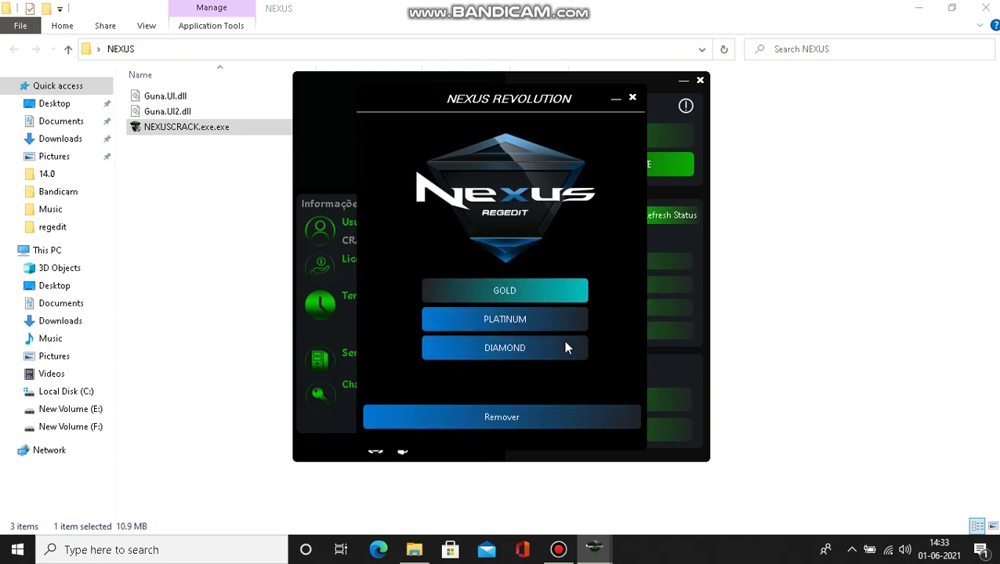
click(632, 100)
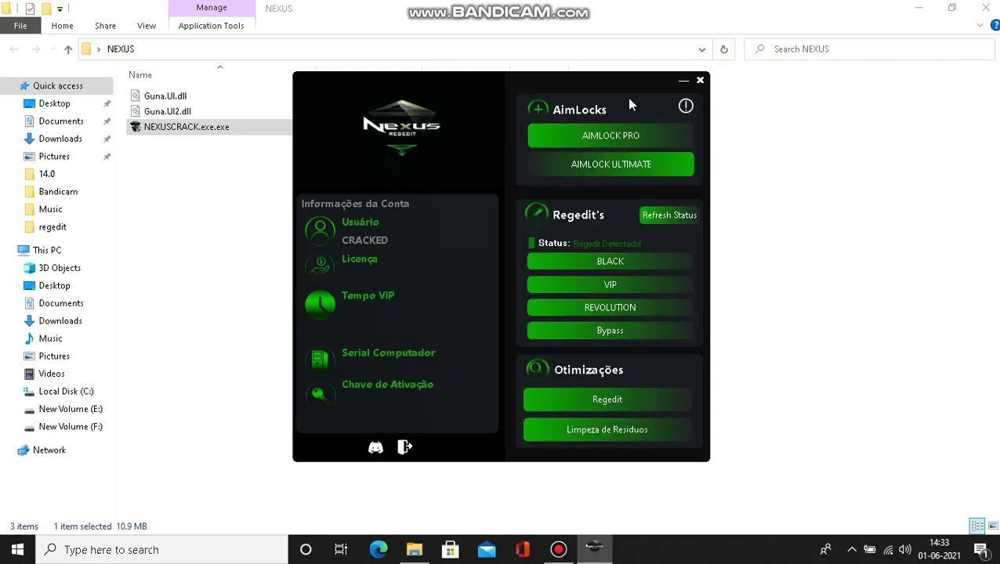
Run the Bypass in Nexus Regedit and dismiss its console window
click(622, 333)
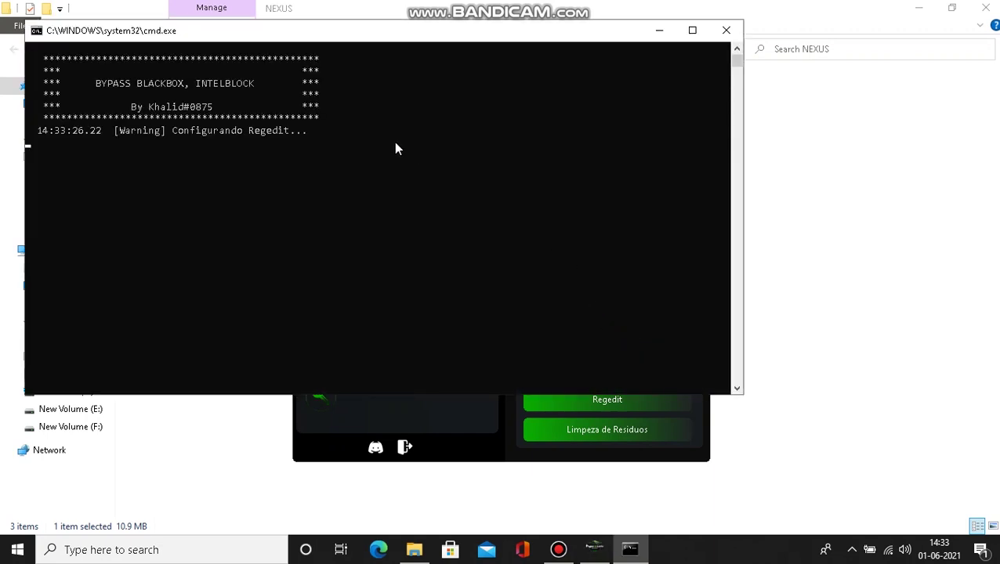
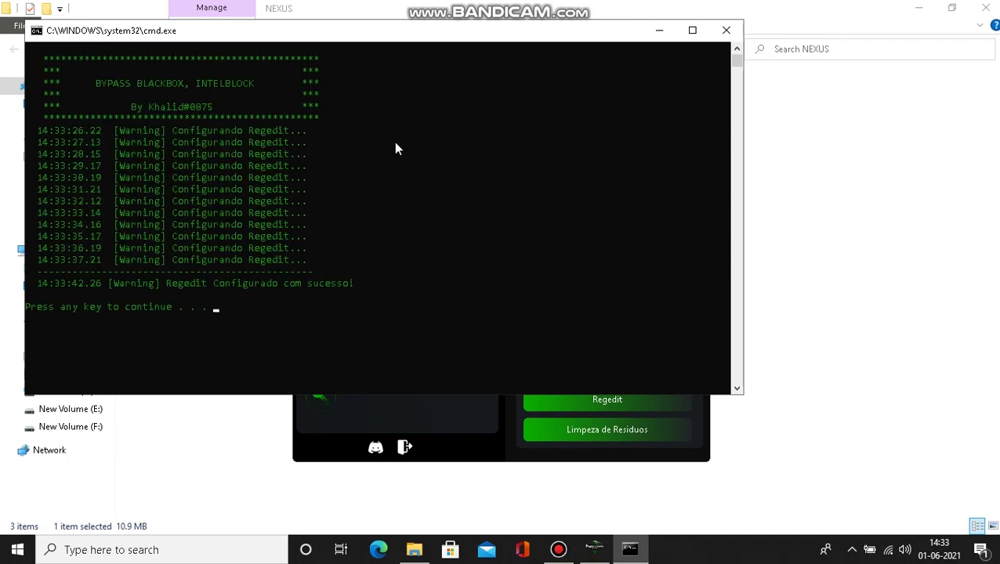
key(Return)
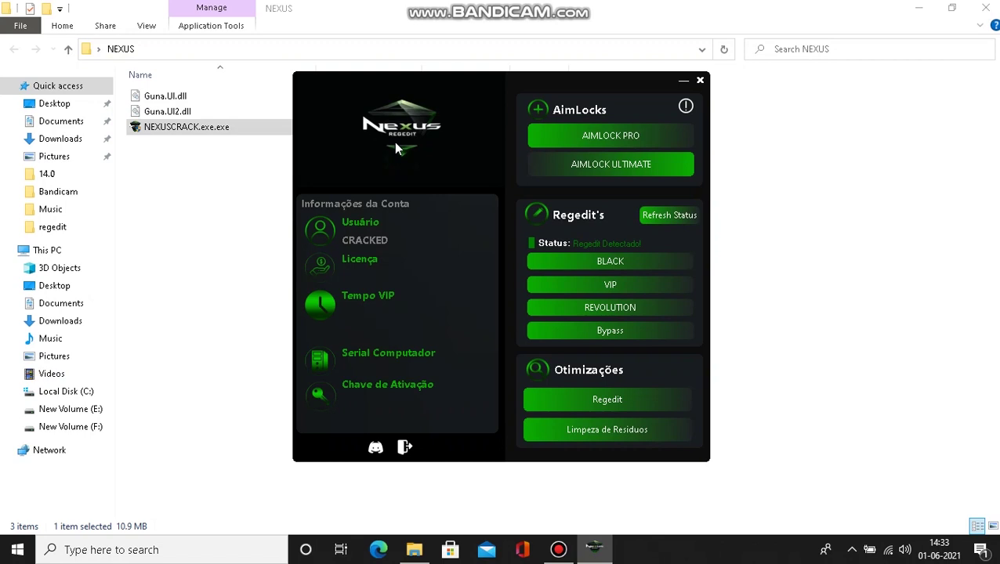
Apply the Regedit optimization in Nexus Regedit, then close the program and the NEXUS folder window
click(621, 404)
click(564, 316)
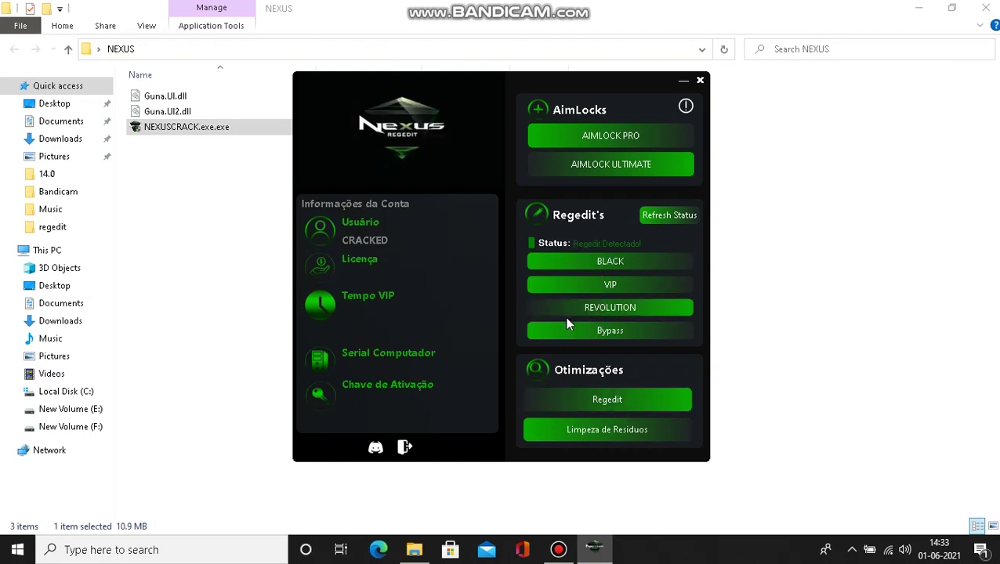
click(700, 82)
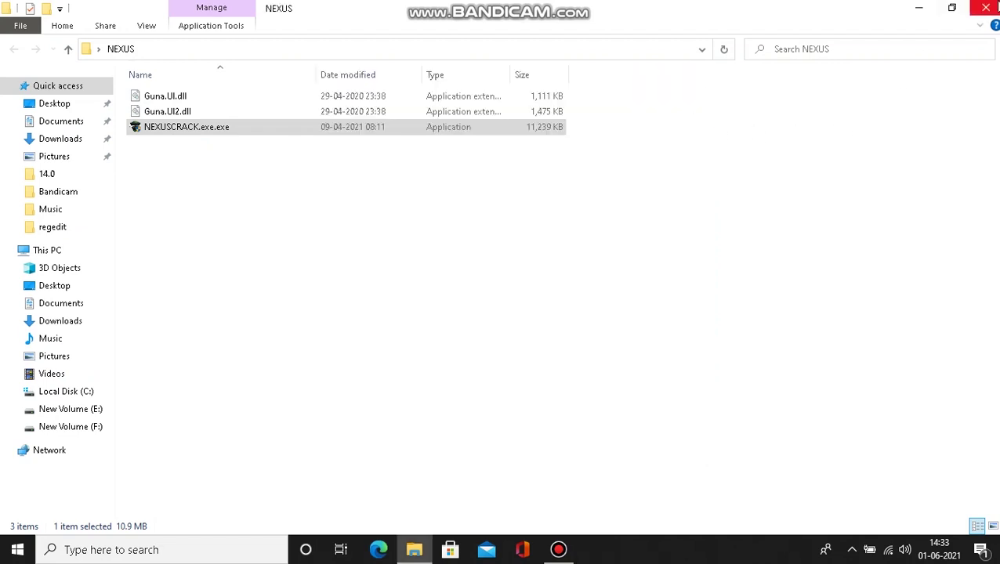
click(985, 8)
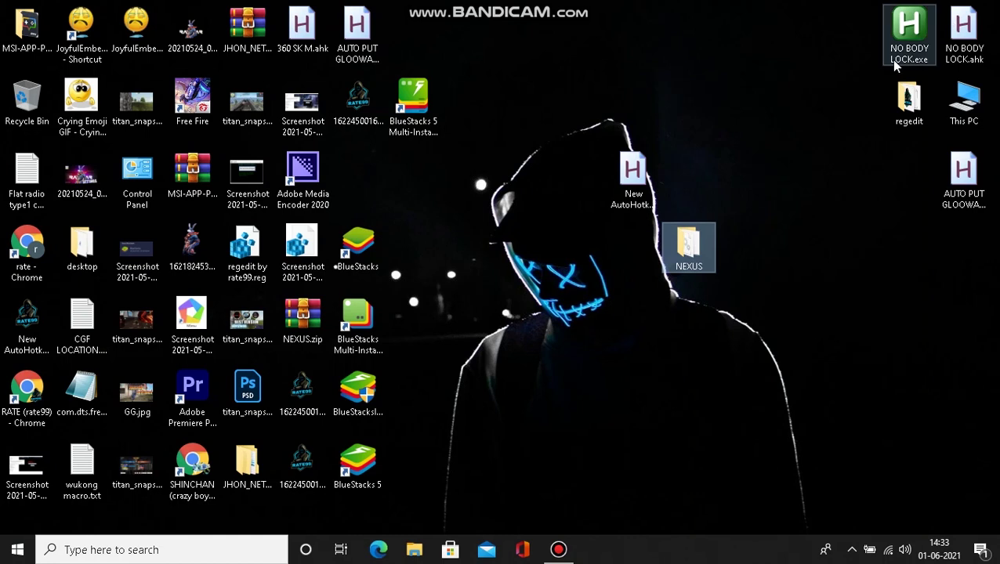
Turn on real-time protection under Virus & threat protection in Windows Security
click(852, 551)
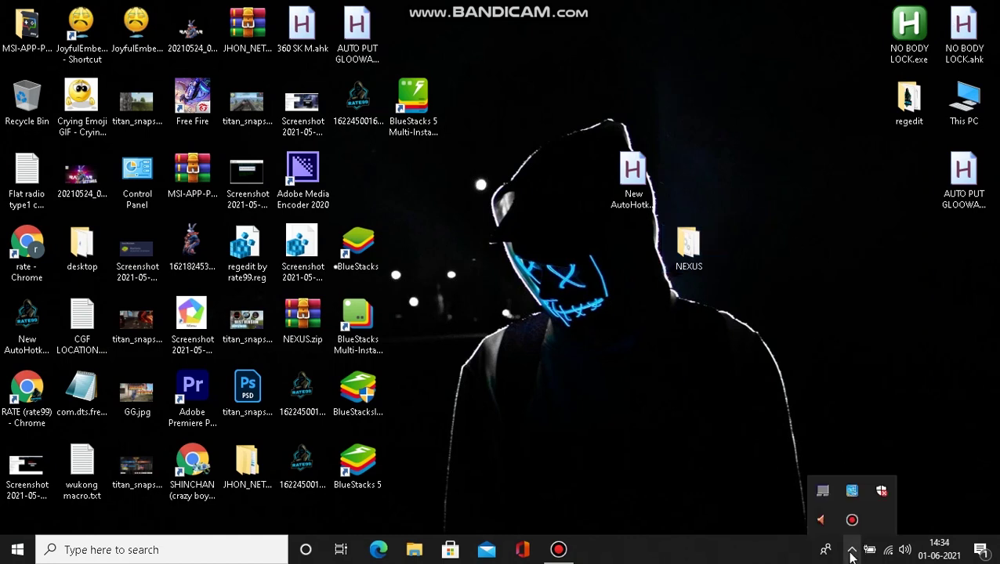
click(881, 494)
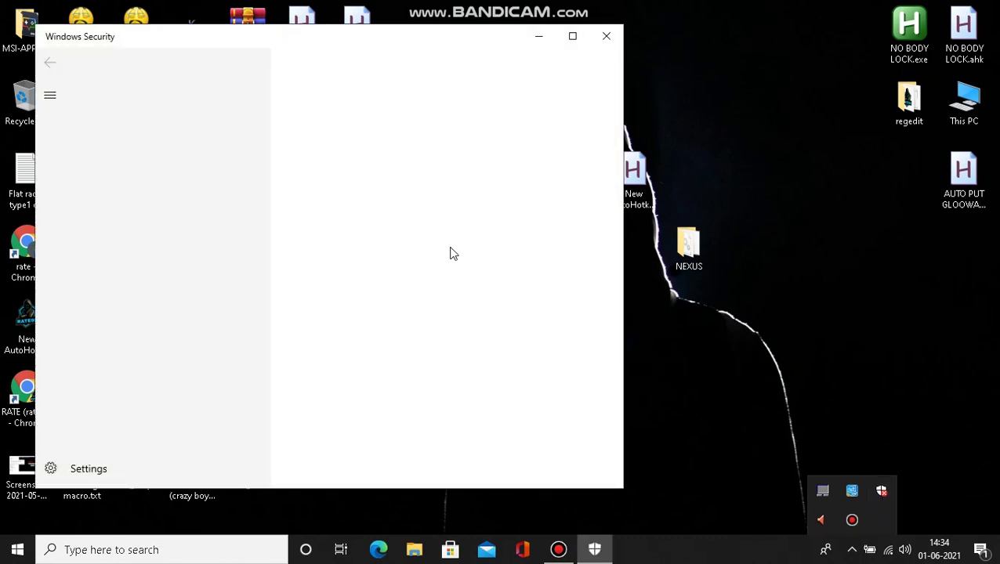
click(178, 310)
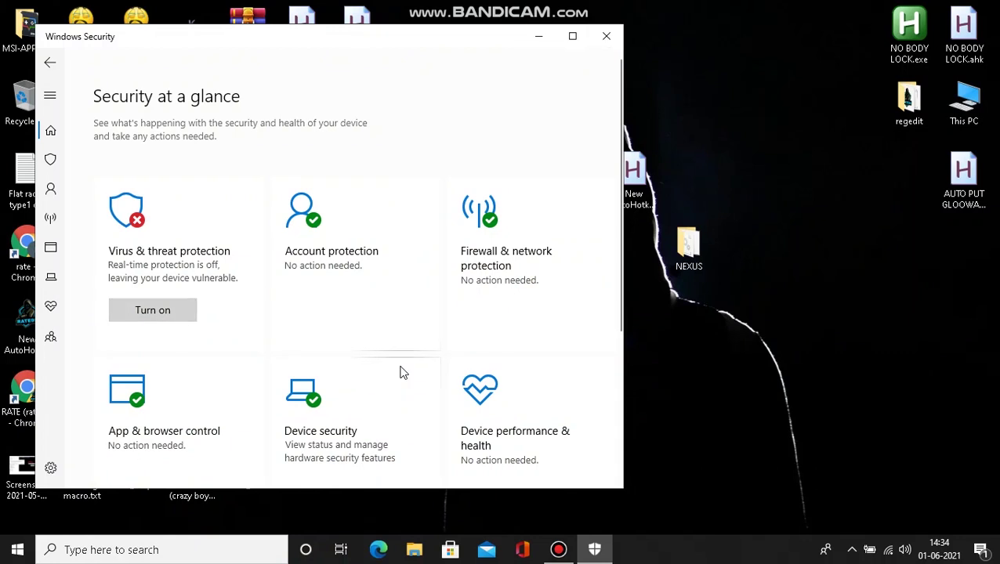
click(153, 310)
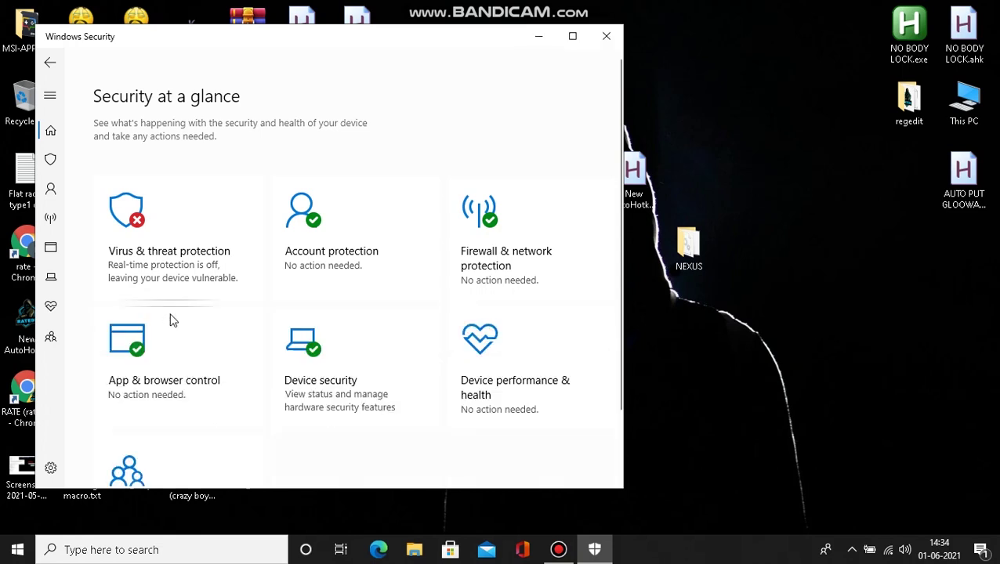
click(170, 251)
scroll(178, 336, down, 4)
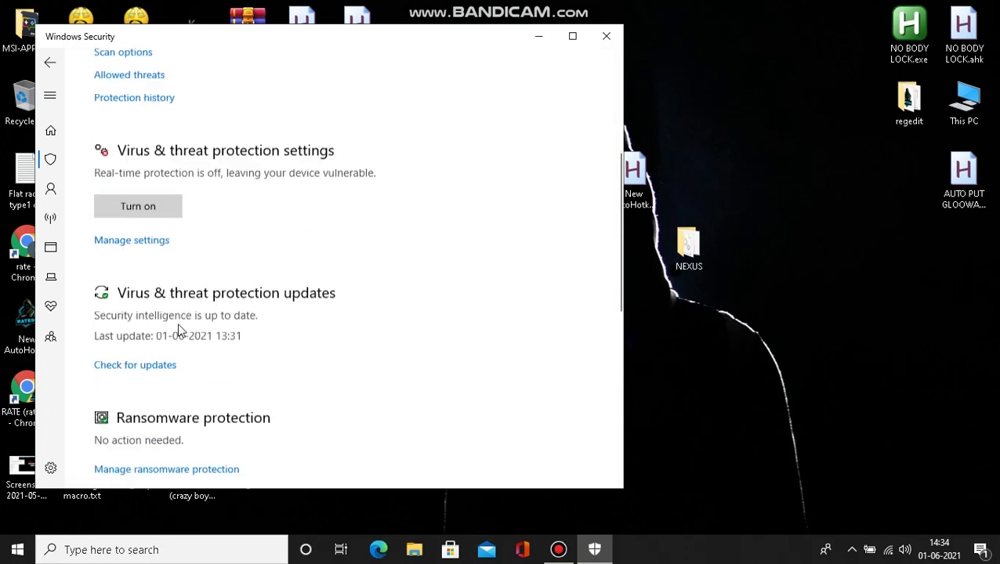
click(153, 207)
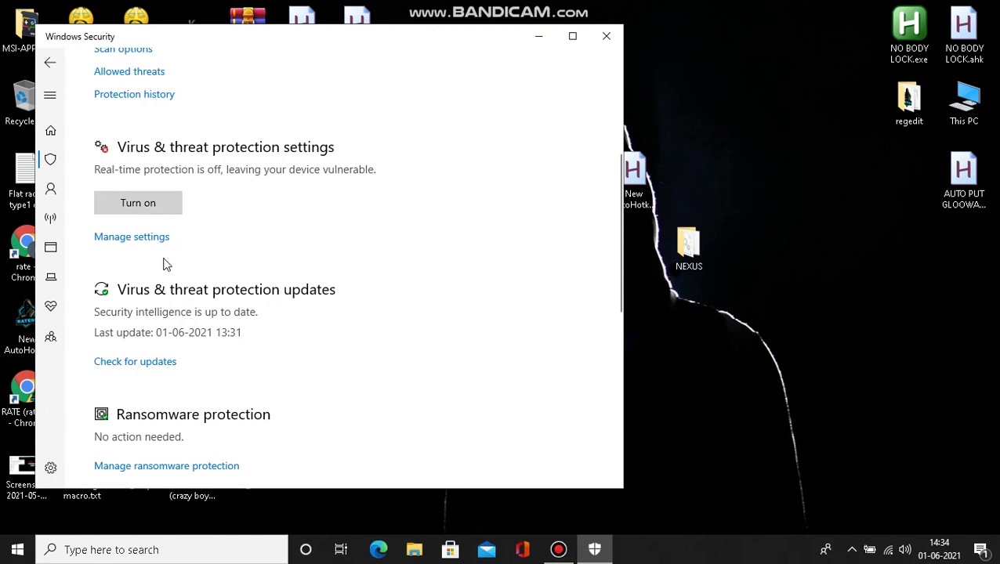
Turn on cloud-delivered protection, automatic sample submission and Tamper Protection in the virus protection settings, then close Windows Security
click(133, 241)
click(116, 428)
scroll(195, 376, down, 2)
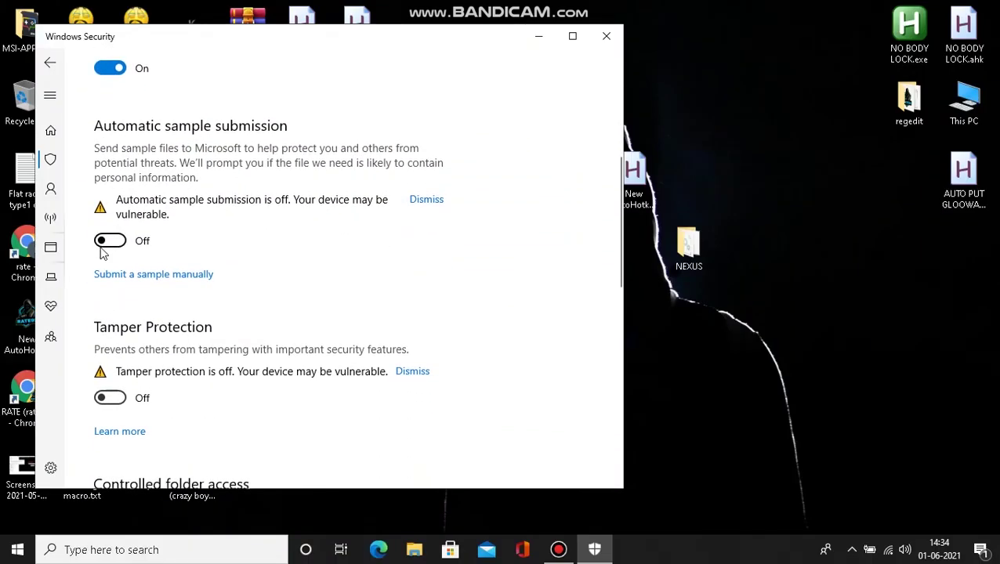
click(107, 239)
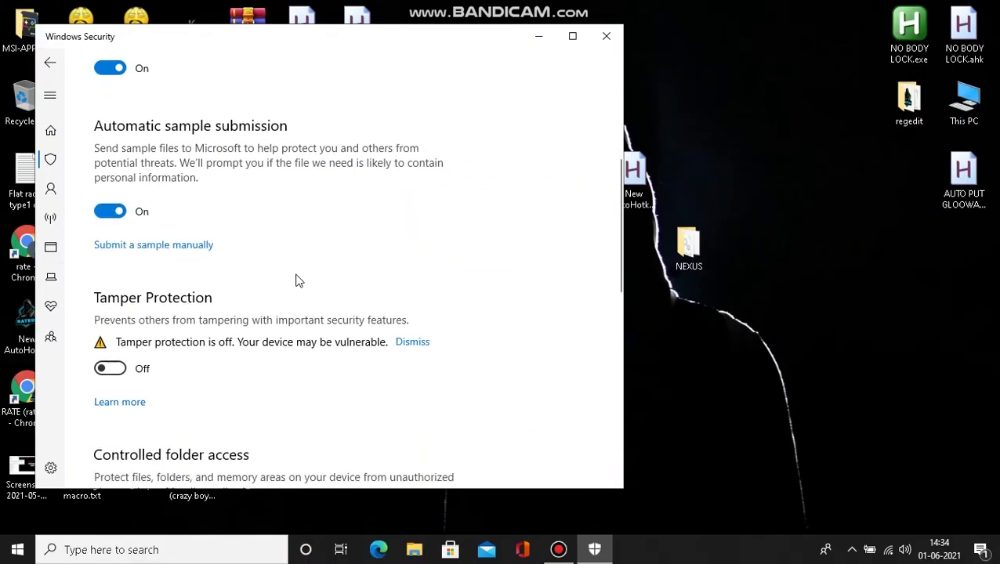
click(129, 374)
scroll(273, 373, up, 5)
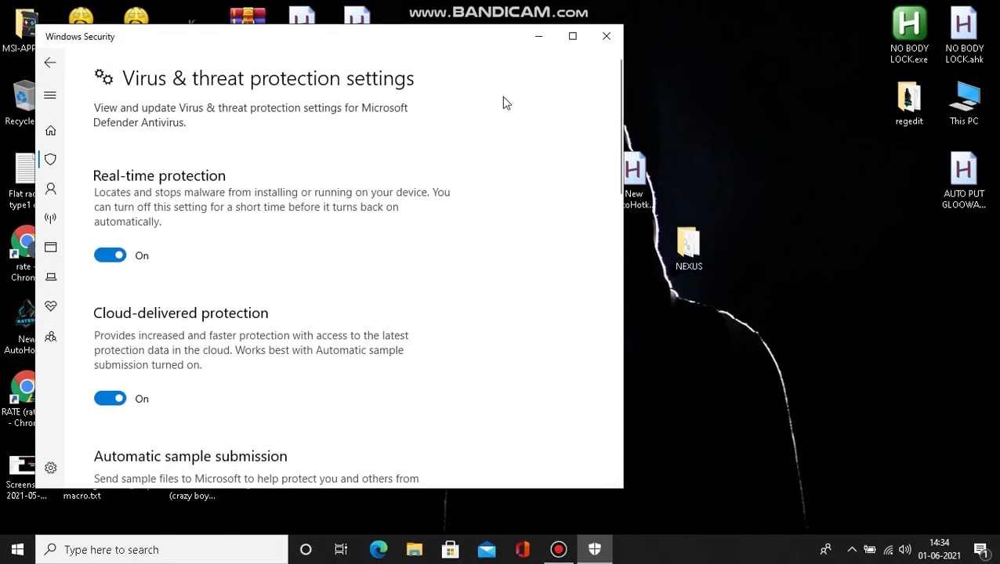
click(606, 36)
right_click(520, 147)
click(559, 187)
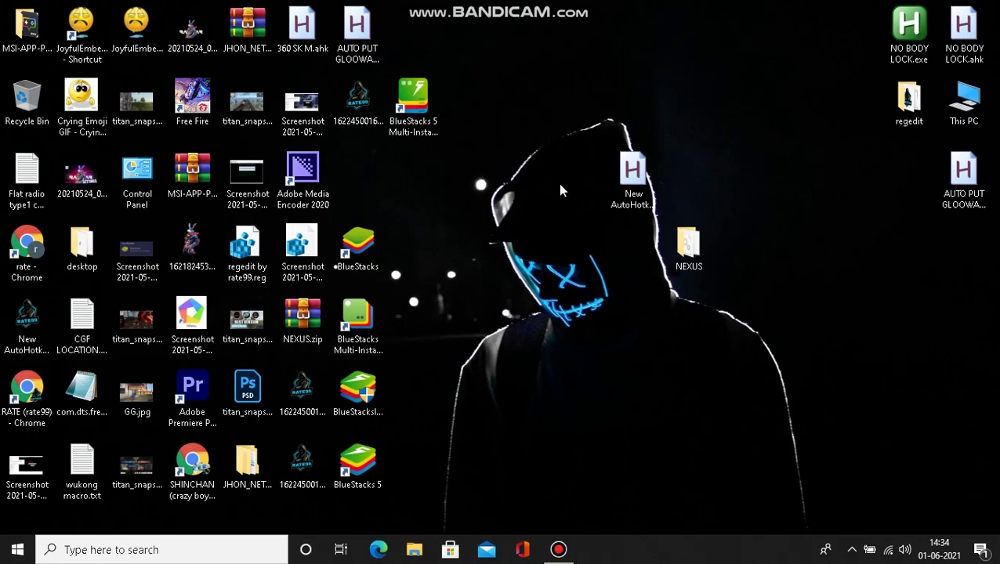
Start Registry Editor and open the key BlueStacks_arabica\Guests\Android\sensibility\0 under HKEY_LOCAL_MACHINE\SOFTWARE
key(super+r)
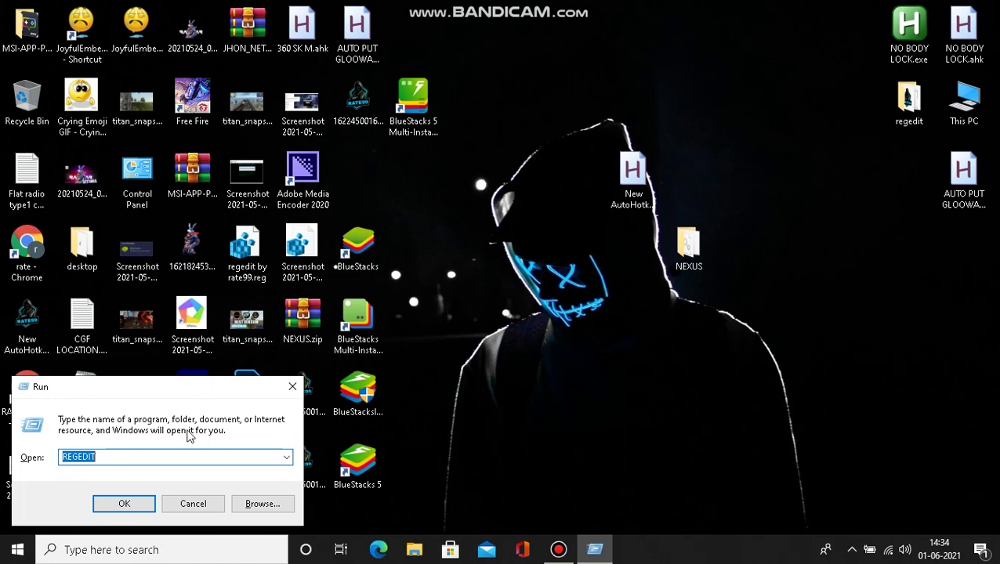
click(139, 503)
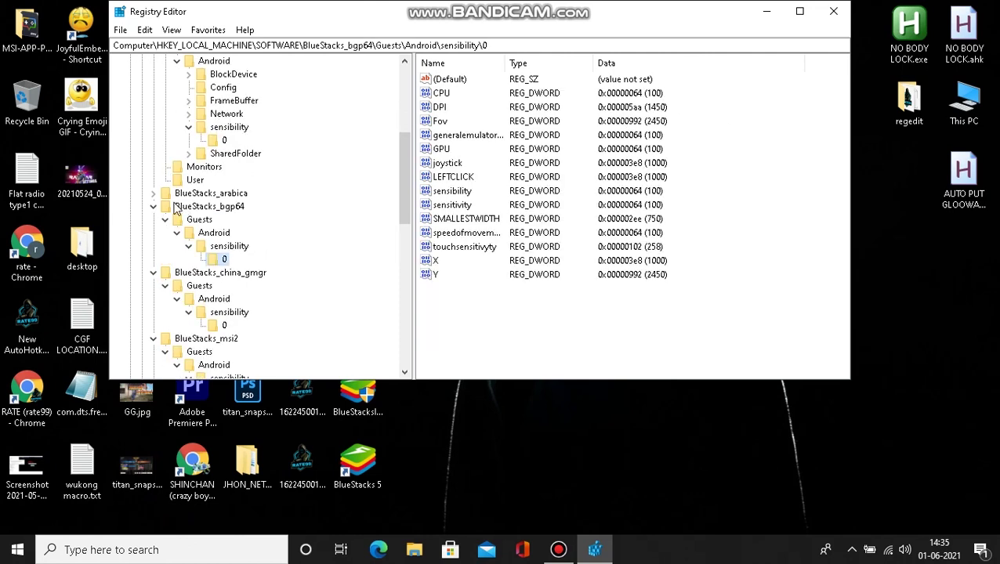
click(153, 193)
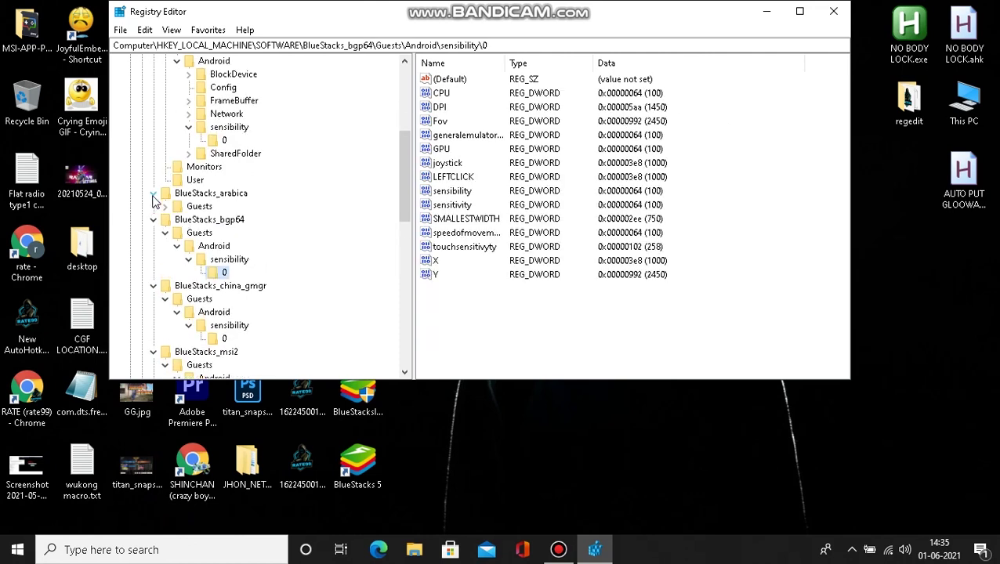
click(166, 207)
click(177, 220)
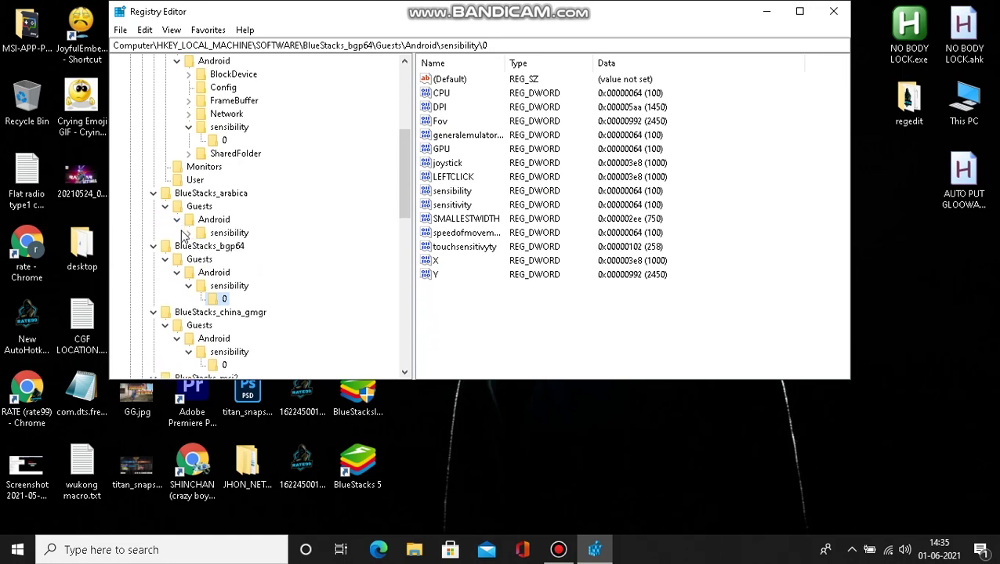
click(189, 233)
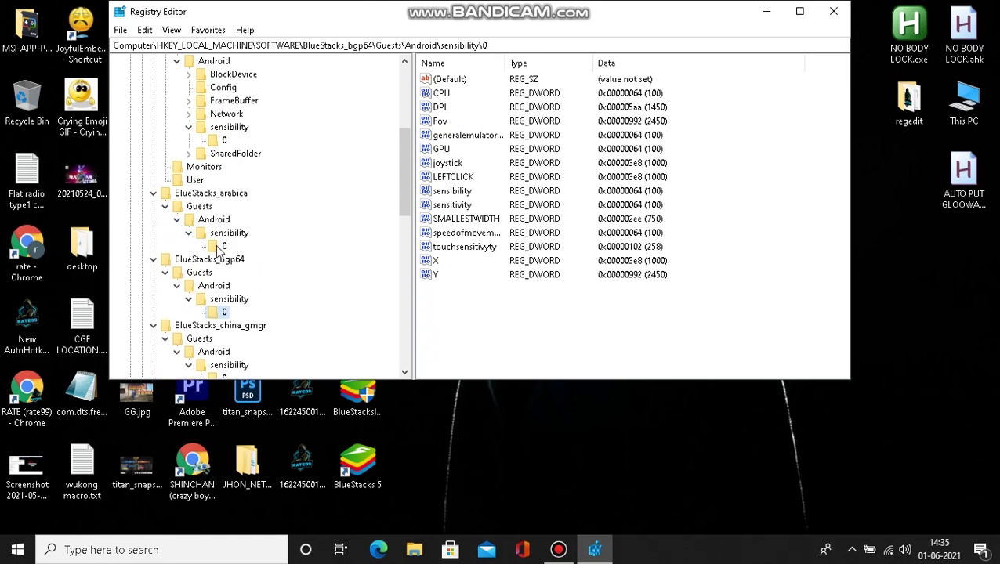
click(224, 247)
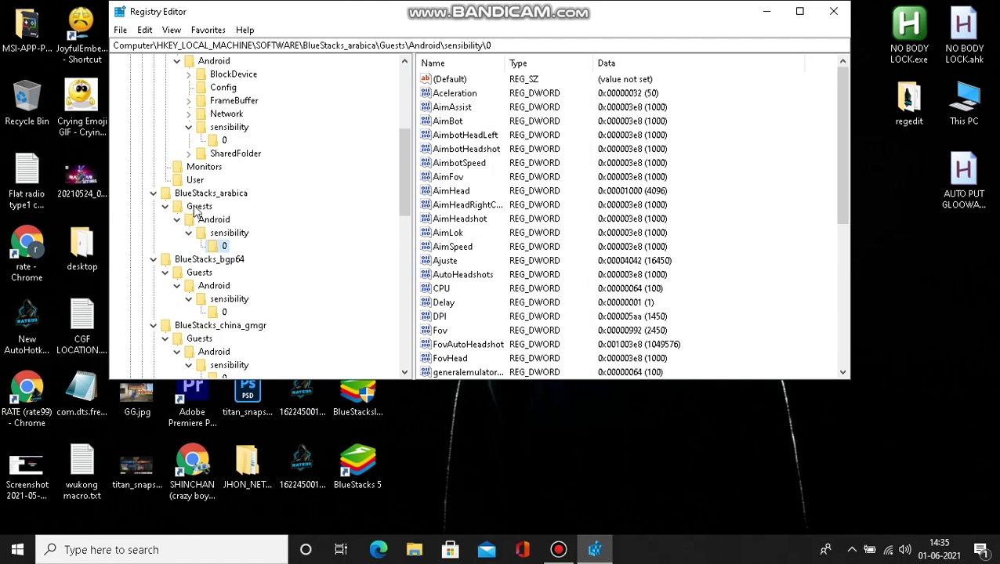
Export the Guests key of BlueStacks_arabica to the desktop as "regedit file" and minimize Registry Editor
click(184, 194)
right_click(184, 193)
click(176, 210)
right_click(176, 210)
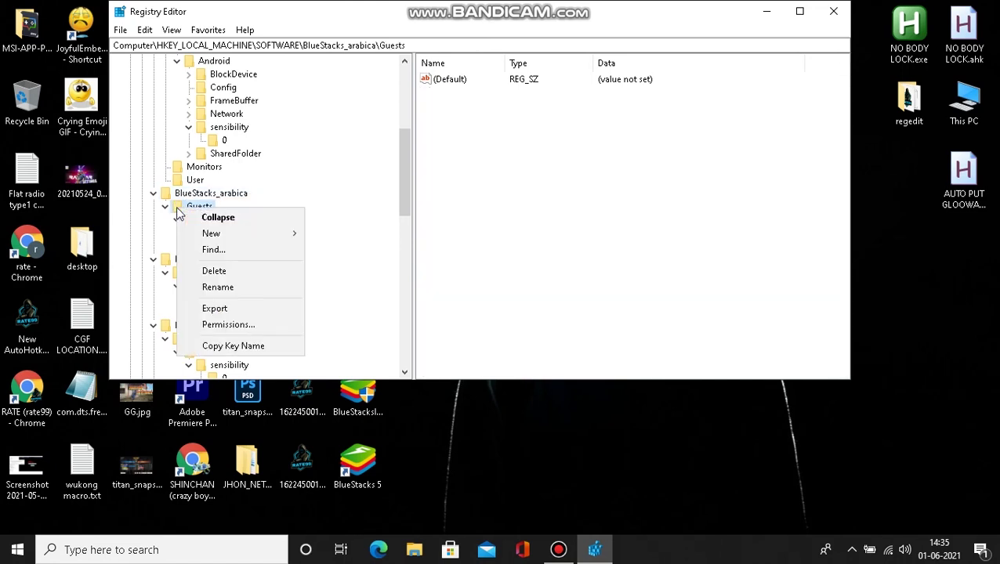
click(248, 313)
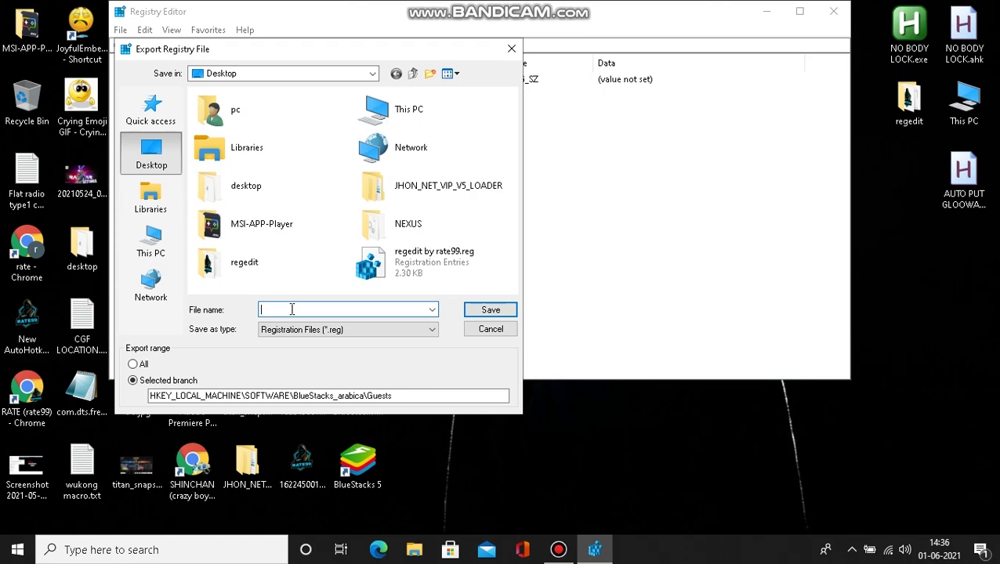
text(re)
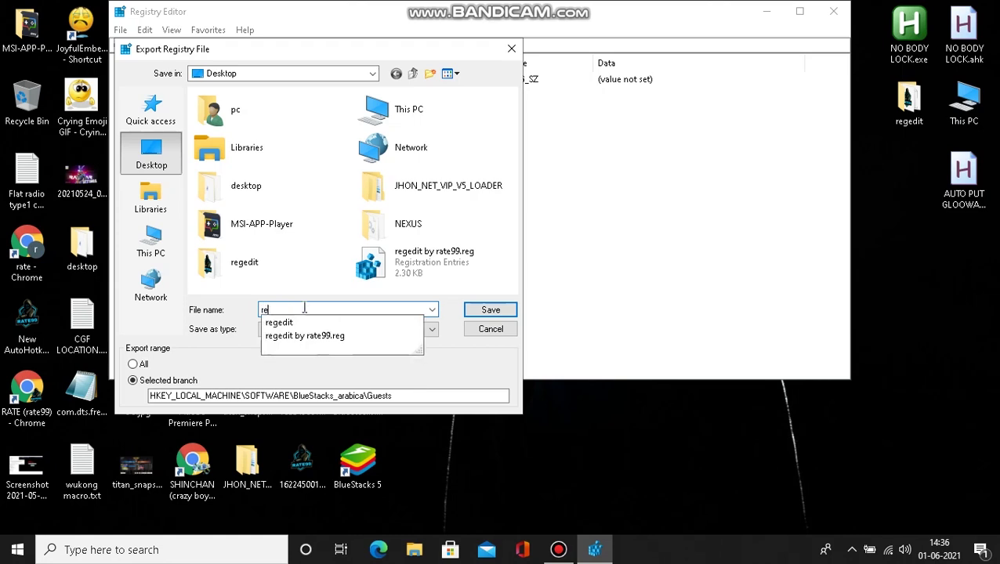
text(gedit file)
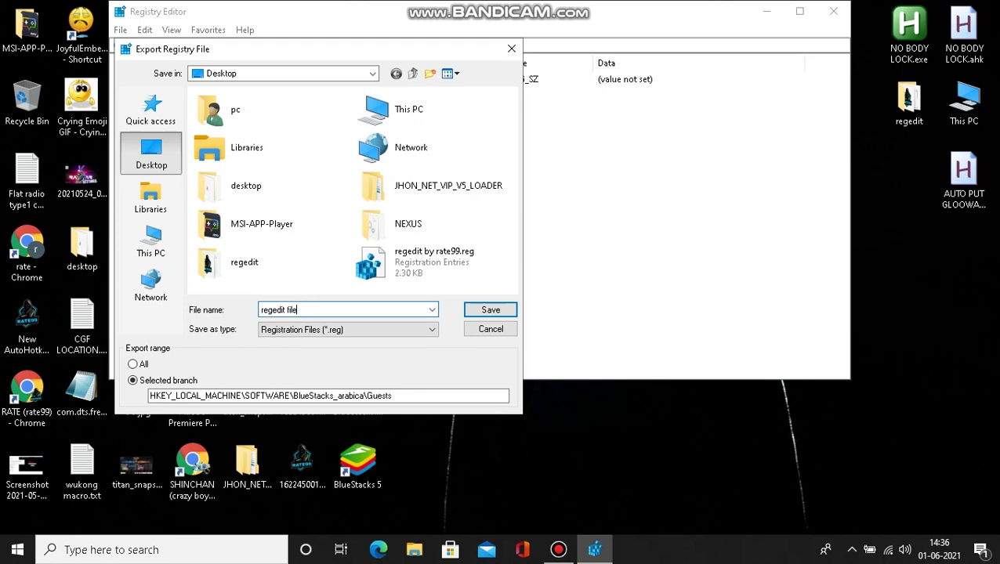
click(490, 311)
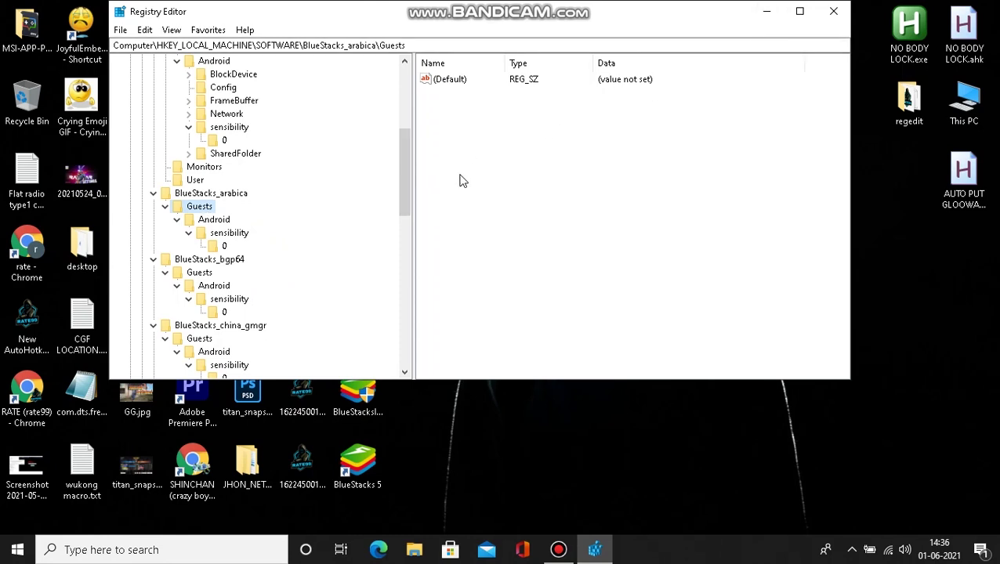
scroll(352, 302, down, 1)
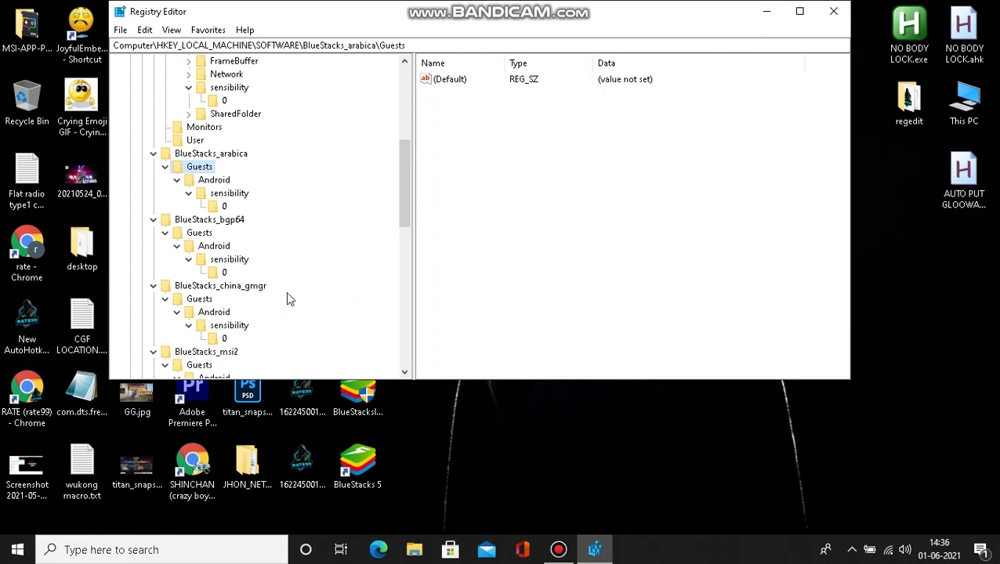
click(768, 12)
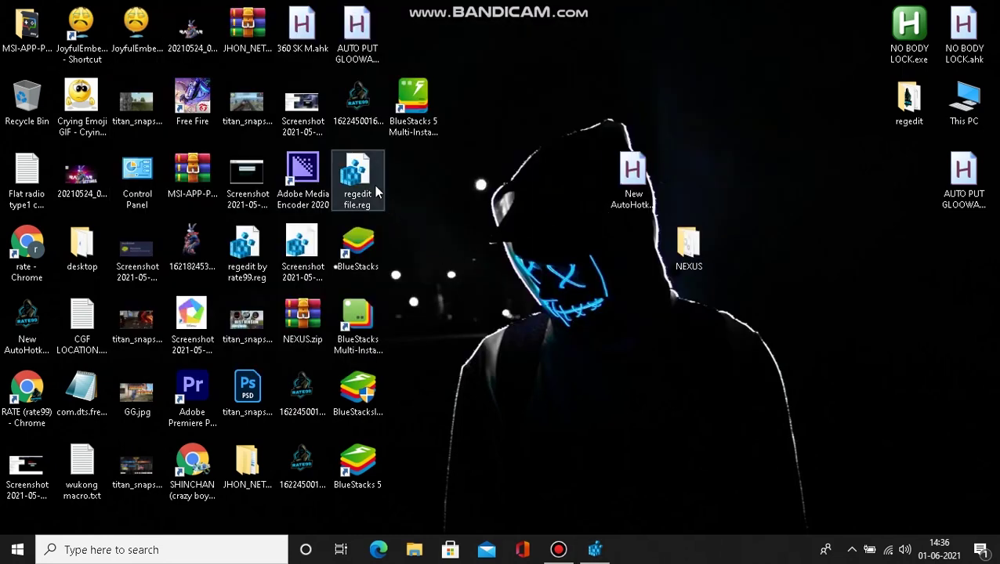
Move regedit file.reg to a free spot on the desktop below the regedit folder and open it for editing in Notepad
drag(376, 189, 922, 290)
right_click(909, 260)
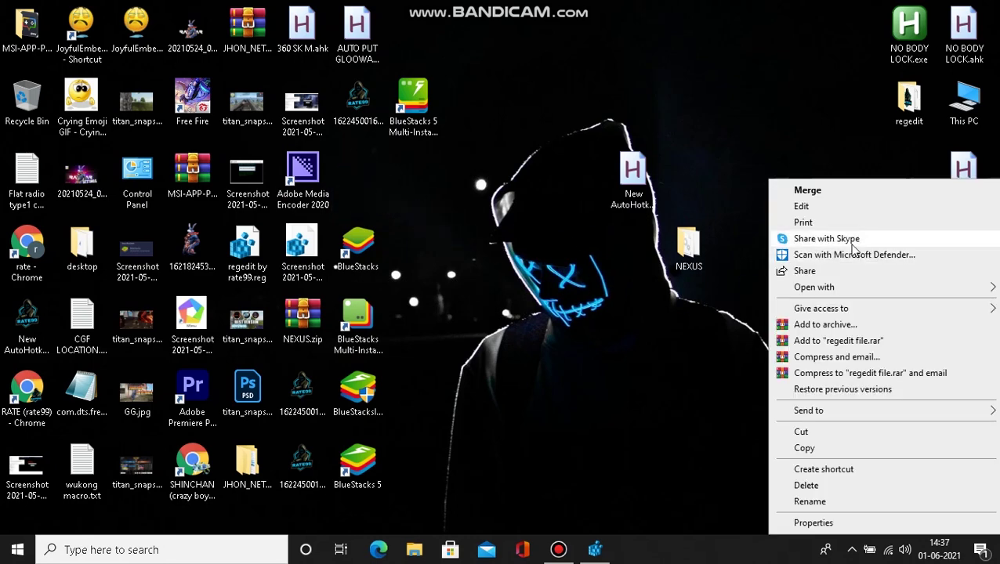
click(803, 206)
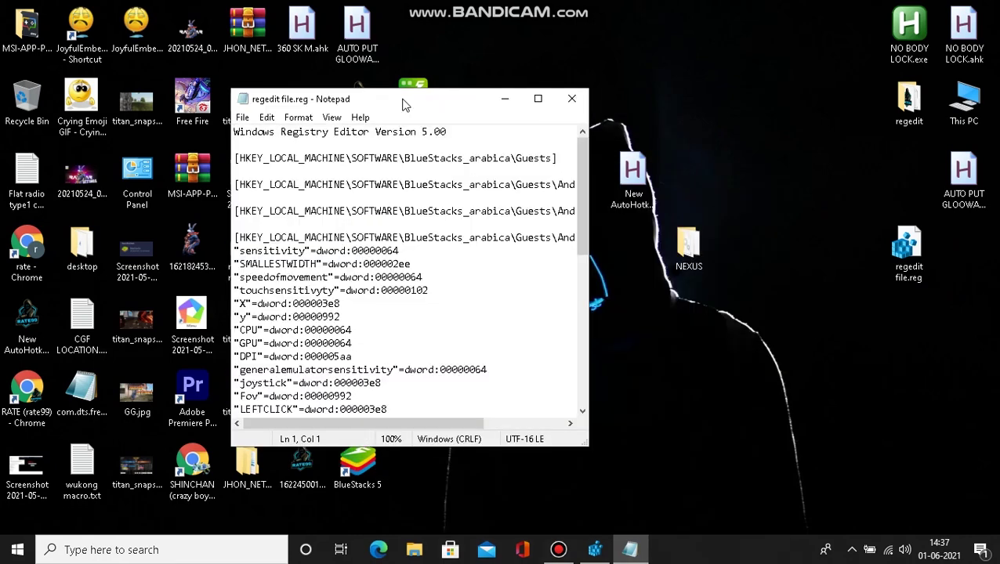
double_click(403, 100)
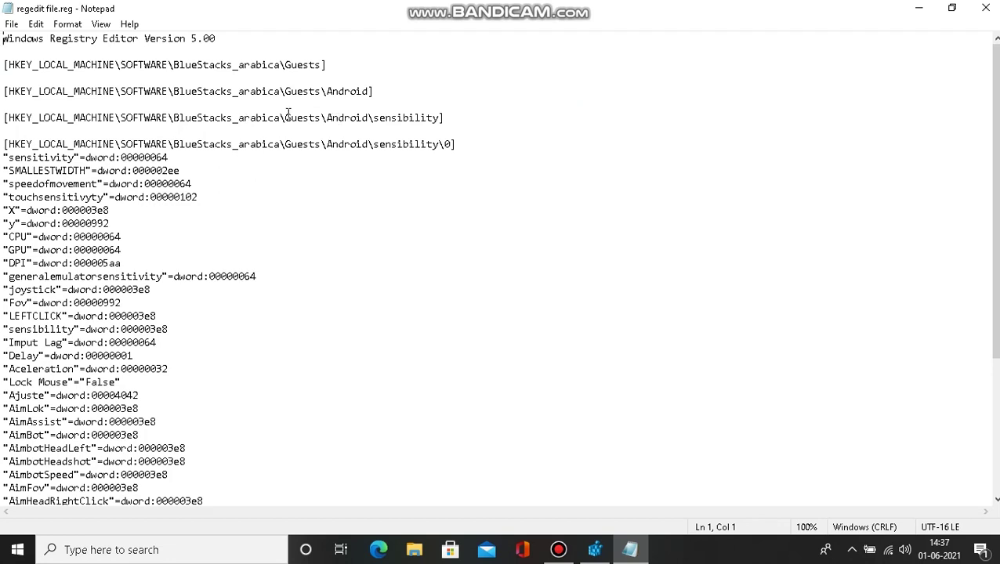
Replace "arabica" with "nxt" in the first key path of regedit file.reg, checking the BlueStacks_nxt key name in Registry Editor
drag(240, 13, 600, 110)
click(684, 163)
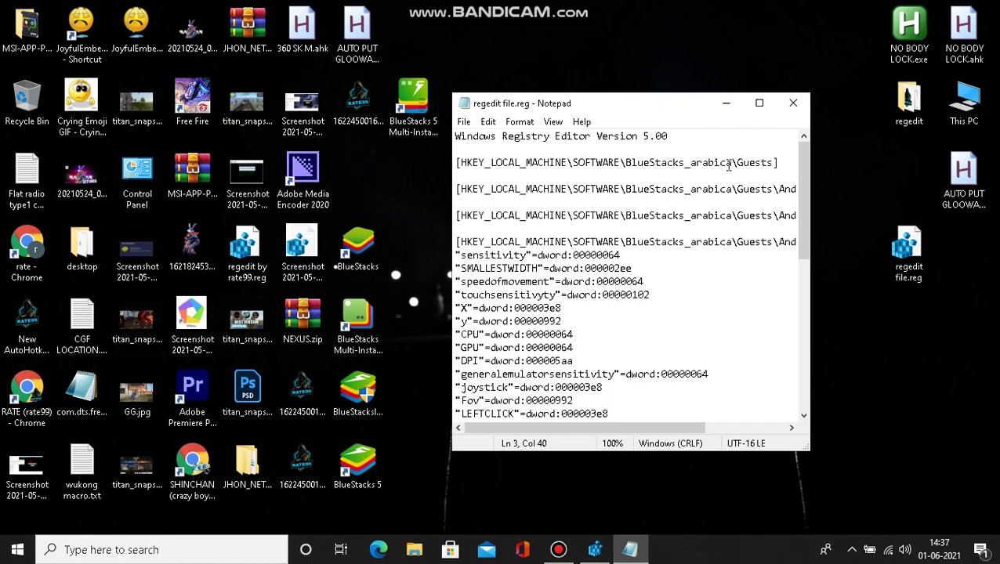
double_click(690, 163)
click(697, 164)
drag(690, 163, 733, 164)
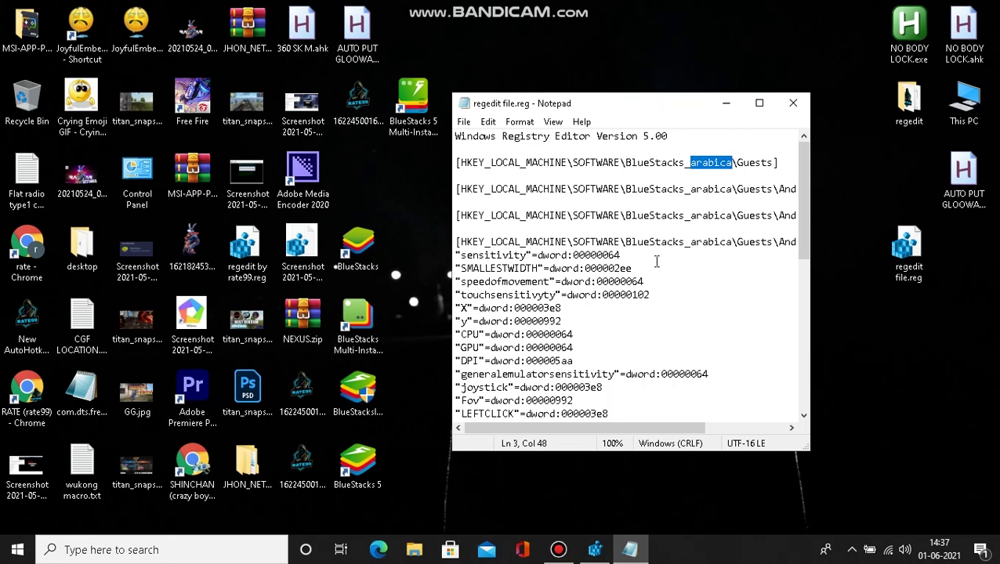
click(595, 550)
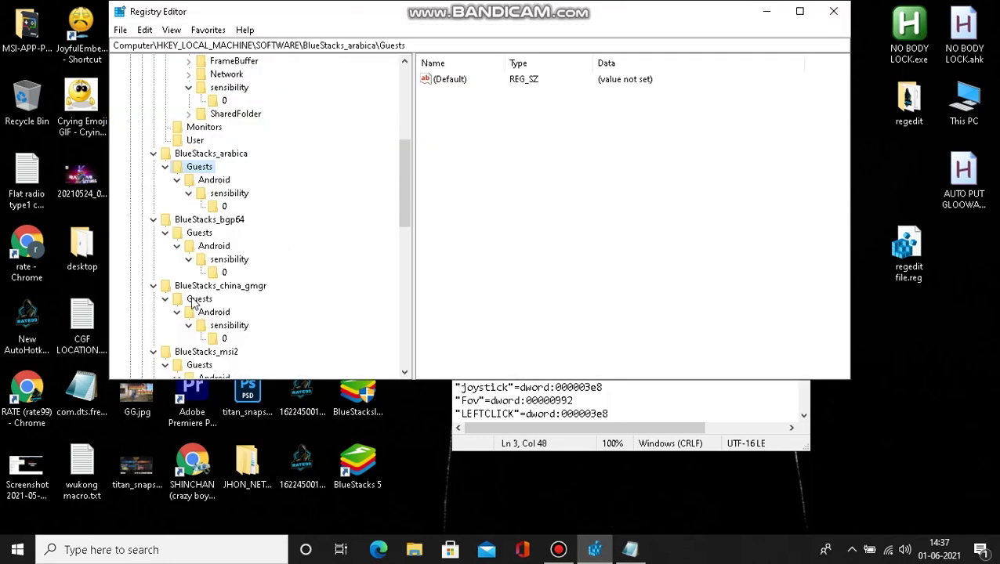
scroll(306, 324, down, 3)
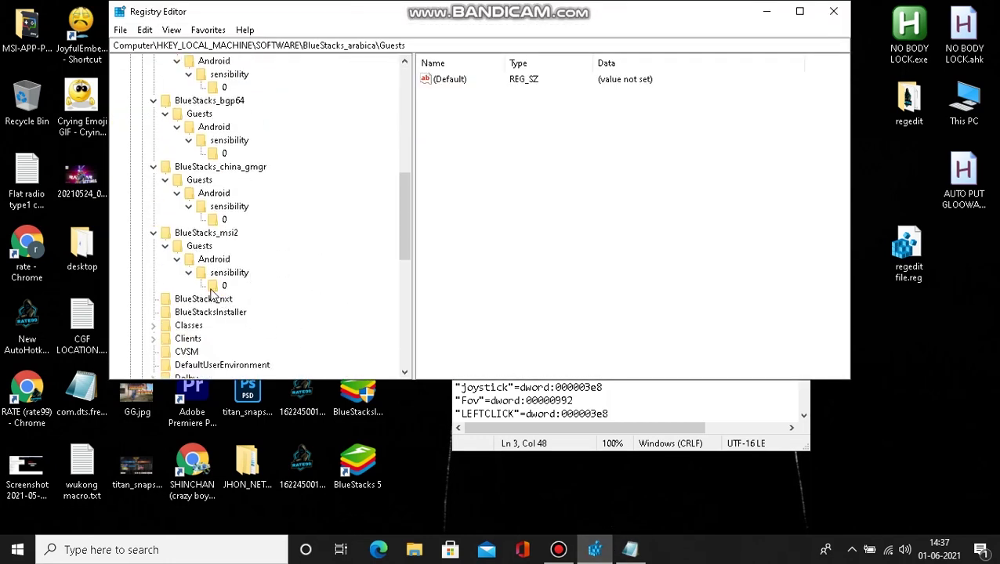
click(208, 300)
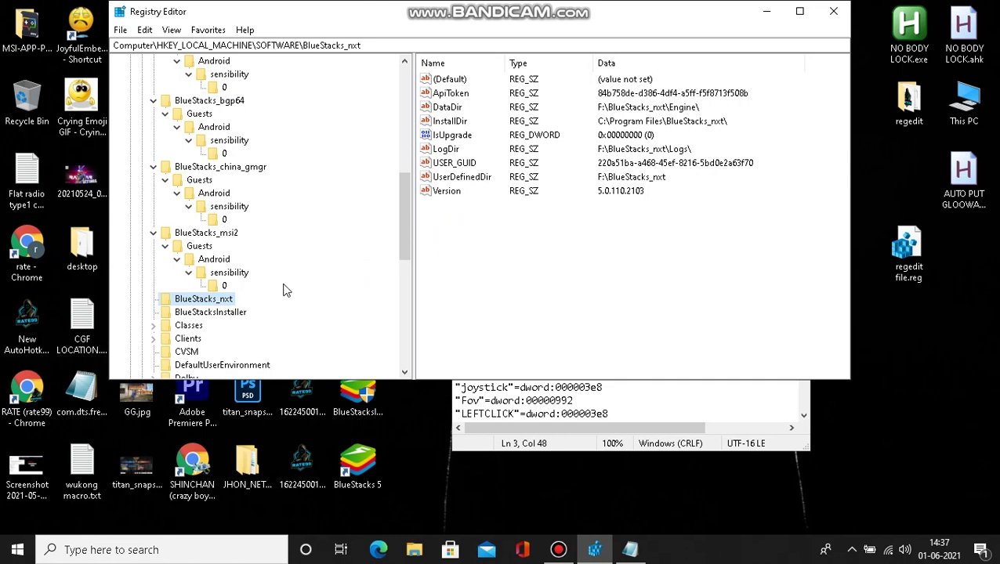
click(628, 548)
text(nxt)
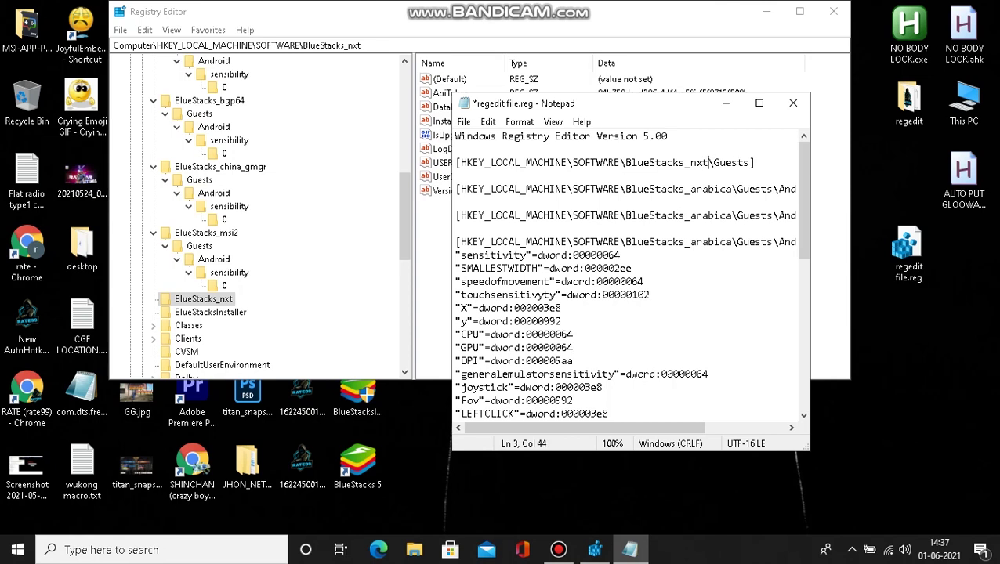
Replace "arabica" with "nxt" in the Android, sensibility and sensibility\0 key paths of the registry file
drag(690, 193, 733, 194)
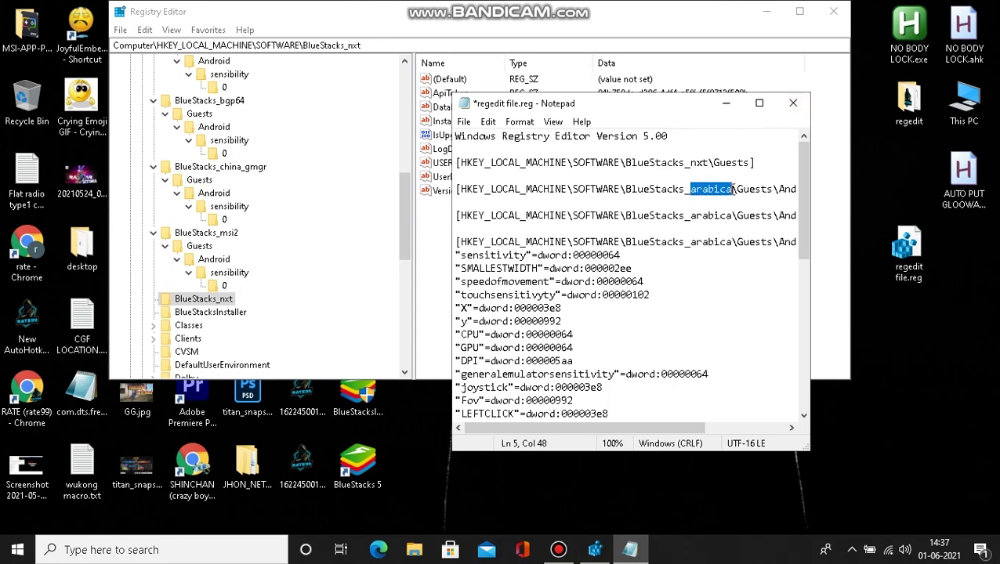
text(nxt)
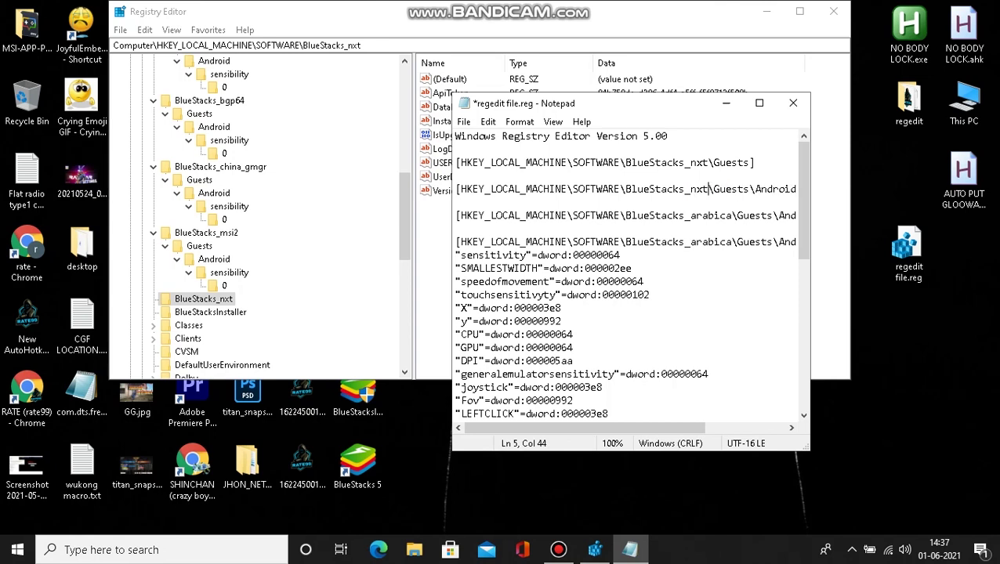
drag(690, 215, 734, 215)
text(nxt)
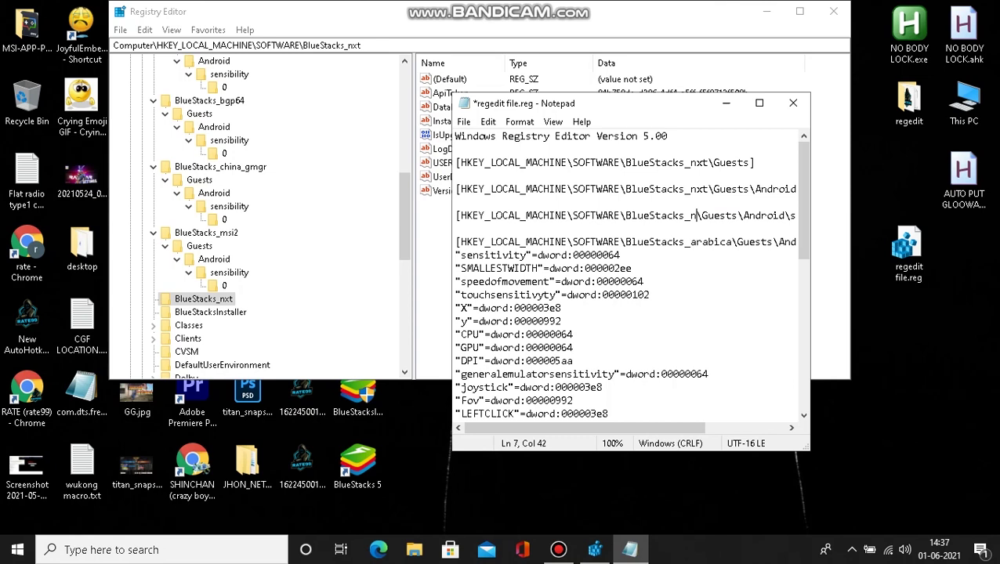
drag(690, 242, 733, 242)
text(nxt)
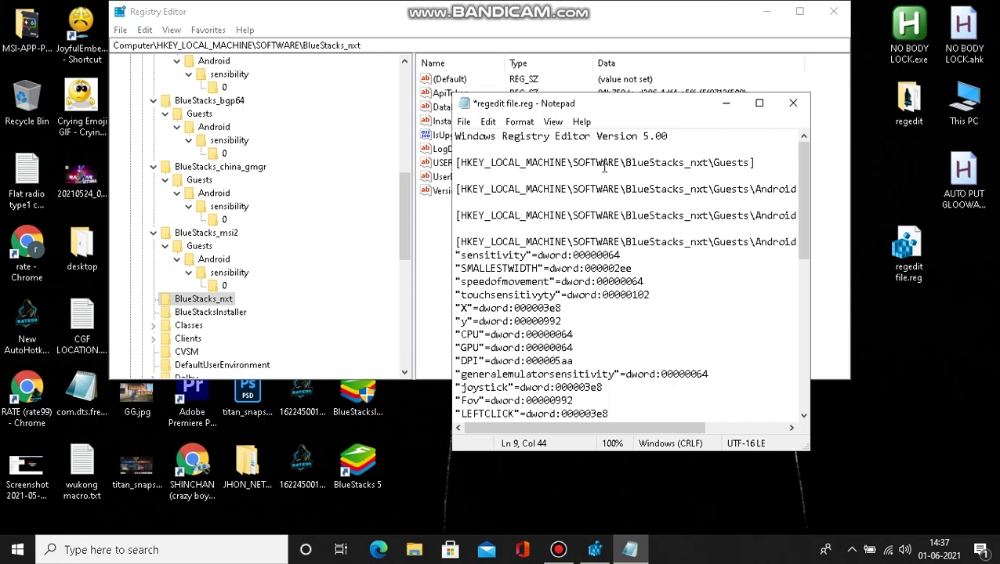
Save regedit file.reg, close Notepad and minimize Registry Editor
click(463, 121)
click(473, 185)
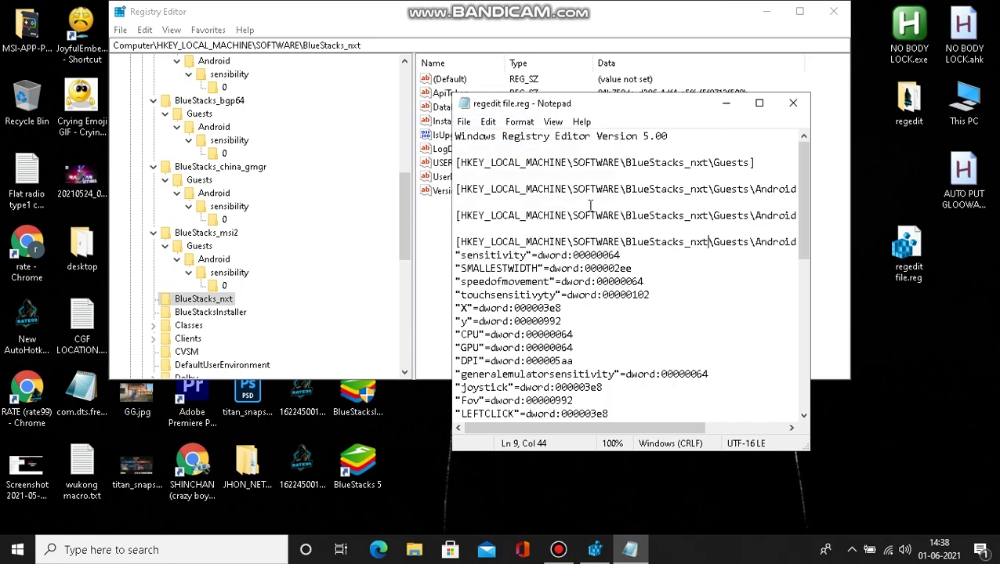
drag(607, 106, 469, 76)
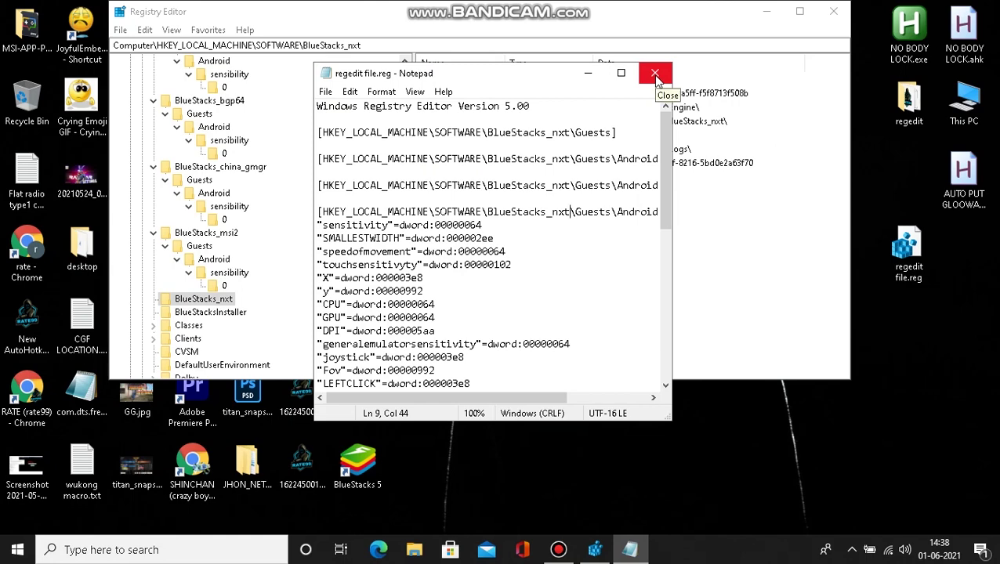
click(325, 91)
click(345, 157)
scroll(546, 249, down, 3)
scroll(546, 249, down, 6)
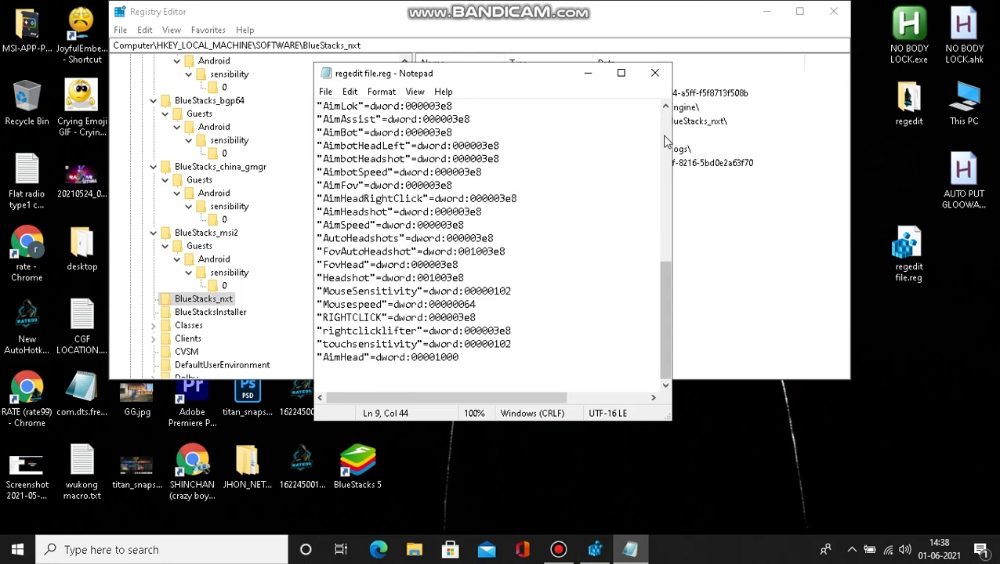
click(654, 74)
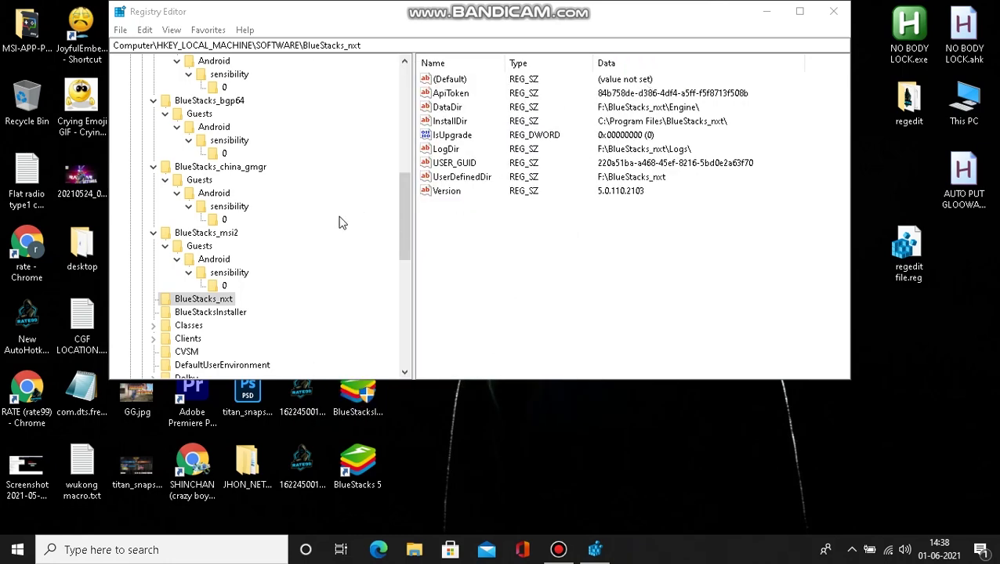
click(766, 14)
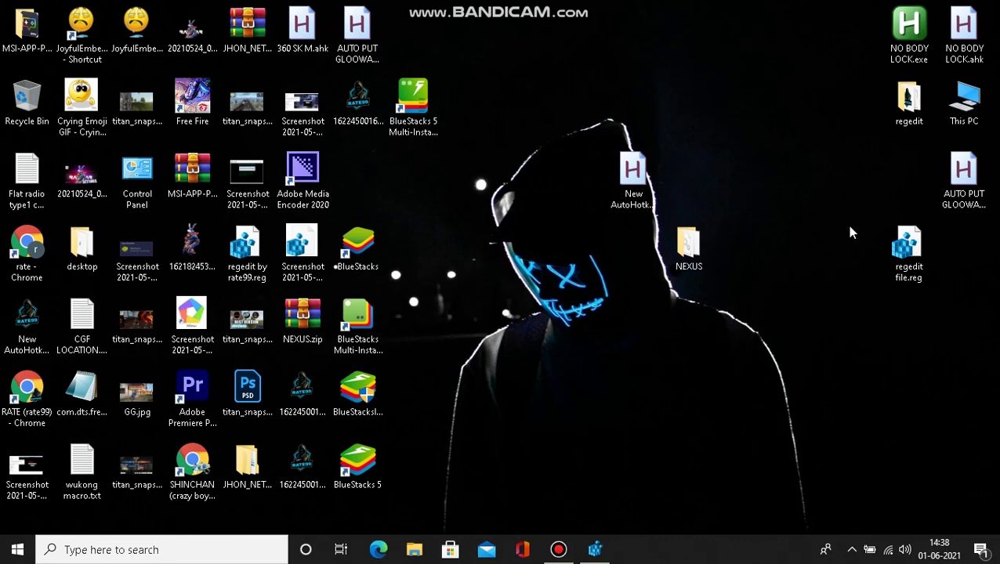
Import regedit file.reg from the desktop into the registry, accepting the addition of its keys and values
double_click(913, 248)
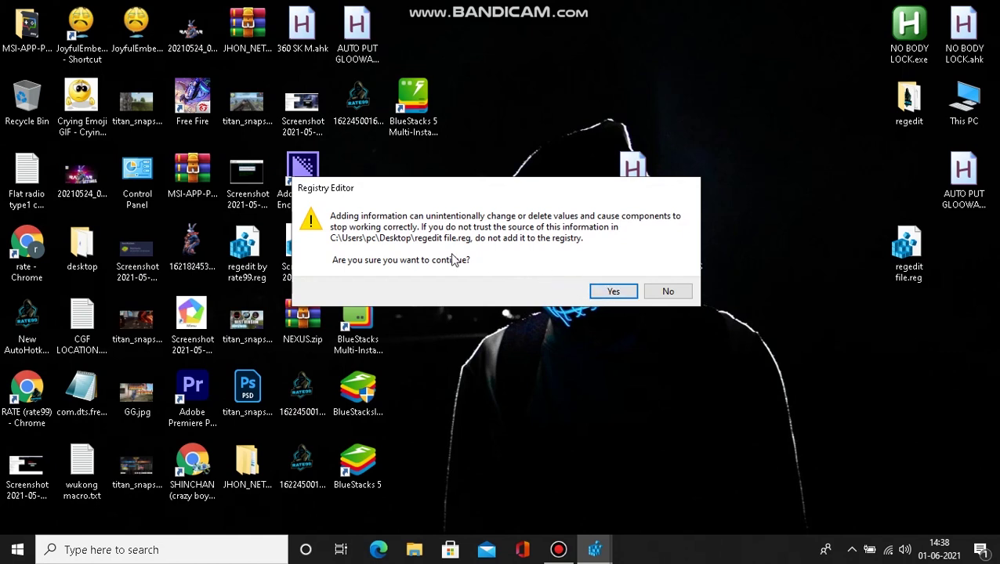
click(618, 290)
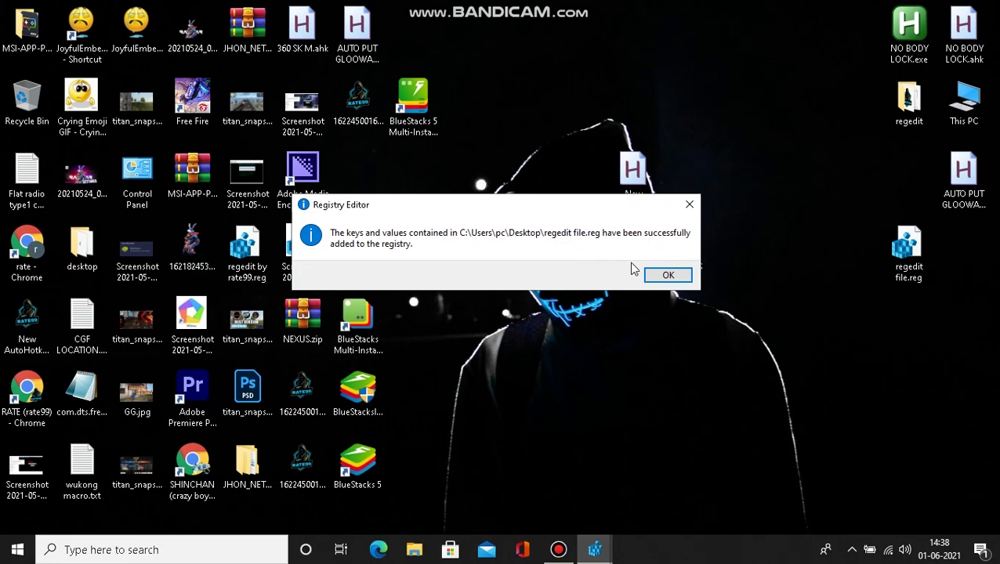
click(668, 275)
Return to Registry Editor and open the key BlueStacks_nxt\Guests\Android\sensibility\0
click(592, 548)
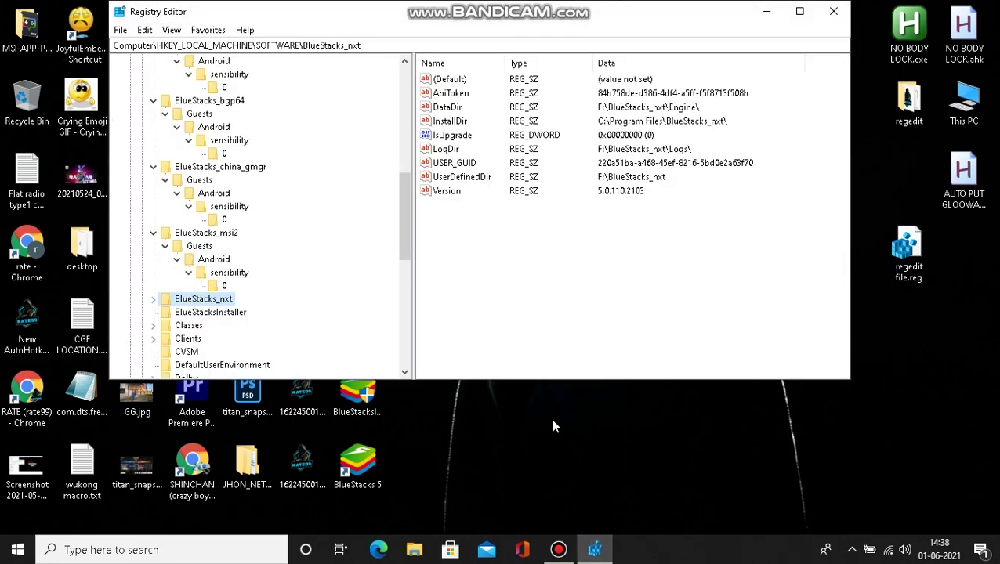
click(155, 300)
click(166, 313)
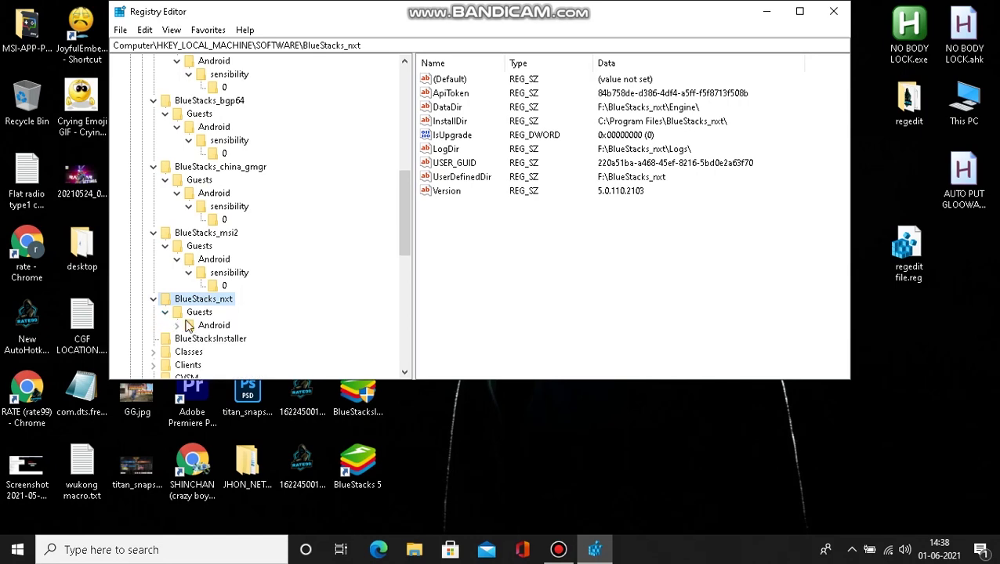
click(189, 325)
click(177, 325)
click(208, 339)
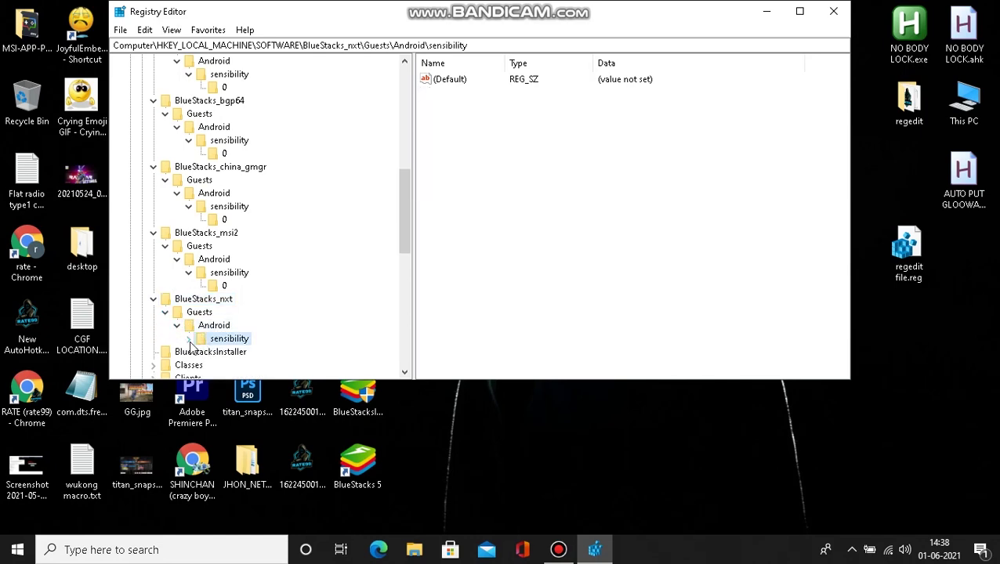
click(189, 339)
click(224, 352)
scroll(245, 333, down, 2)
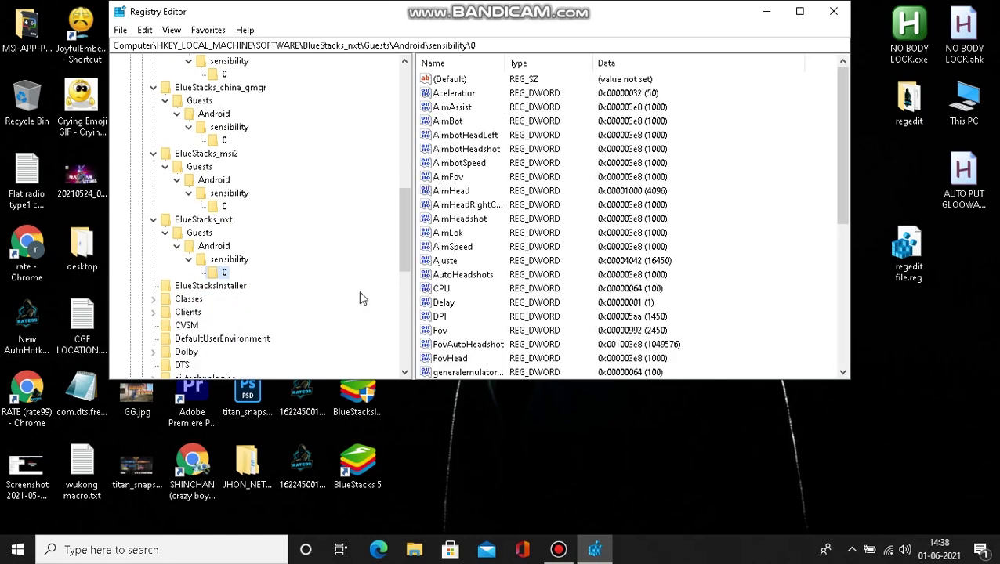
Review the imported values in the BlueStacks_nxt sensibility\0 key and close Registry Editor
scroll(470, 239, down, 7)
drag(740, 351, 564, 83)
scroll(710, 225, up, 7)
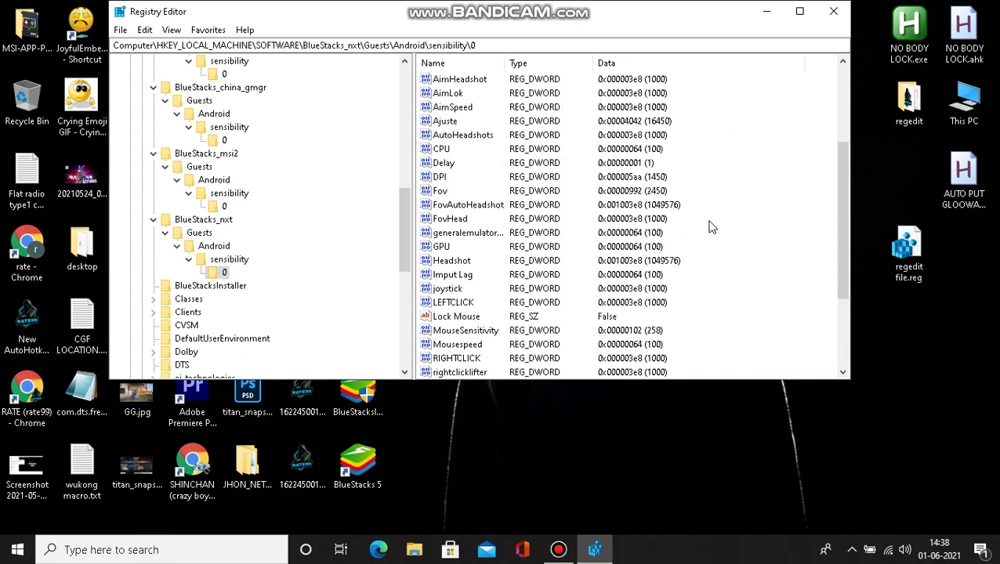
scroll(693, 259, down, 2)
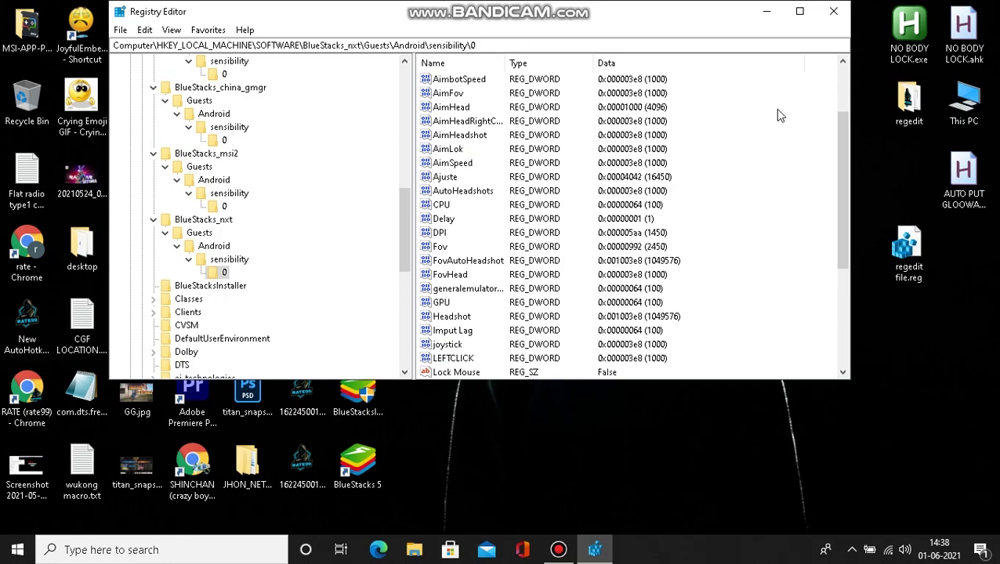
click(832, 13)
right_click(558, 49)
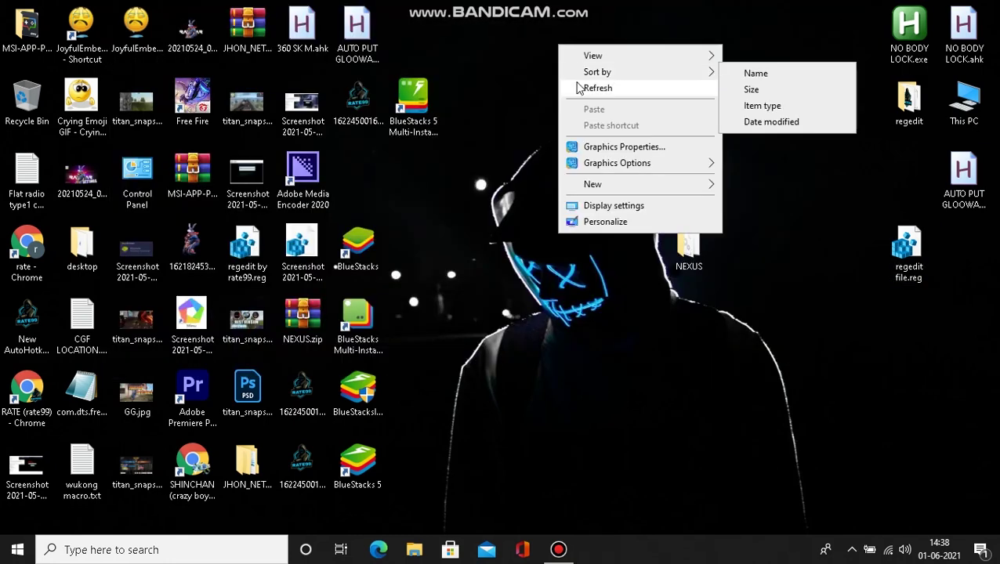